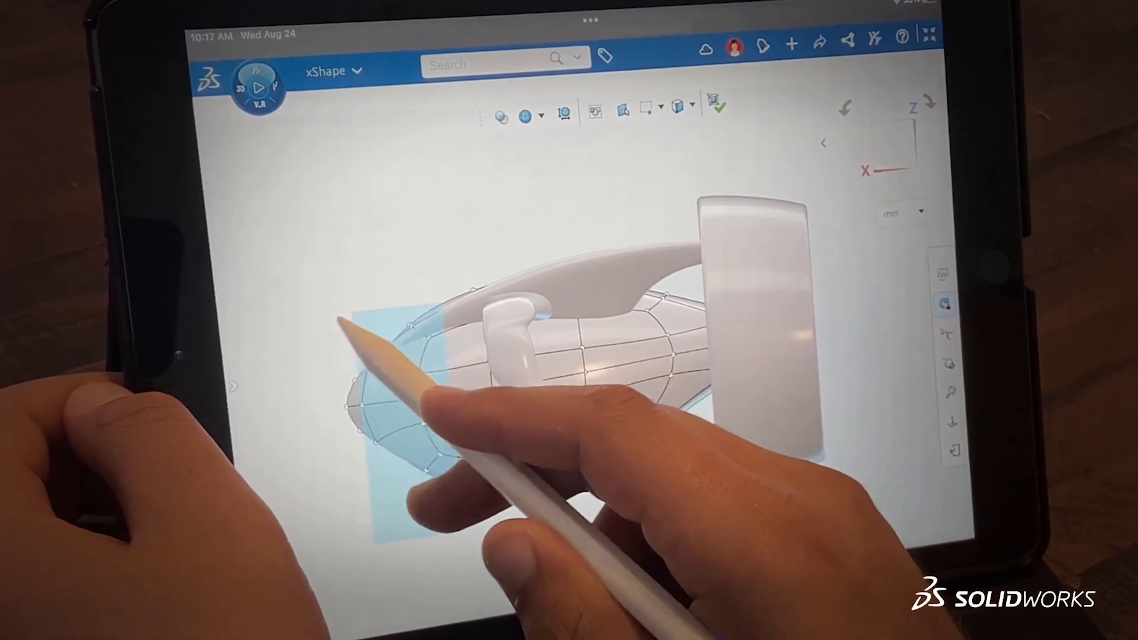
Step: Box-select the vertices at the body's nose and move them to adjust the nose shape
mouse_move(484, 399)
mouse_down()
mouse_move(457, 426)
mouse_move(444, 419)
mouse_up()
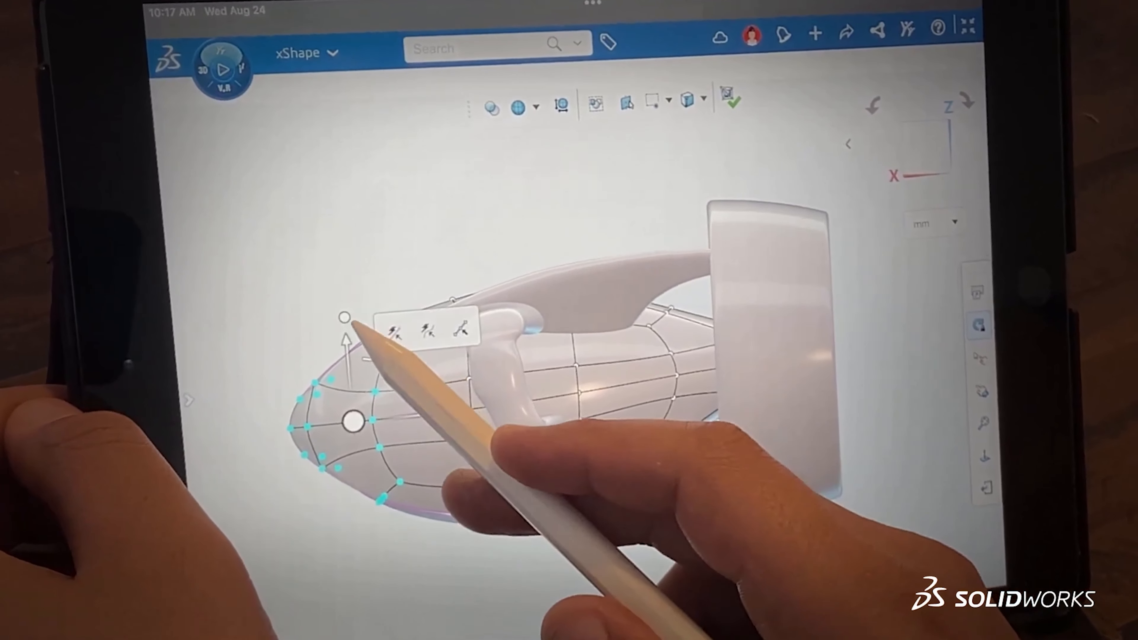
drag(348, 317, 345, 352)
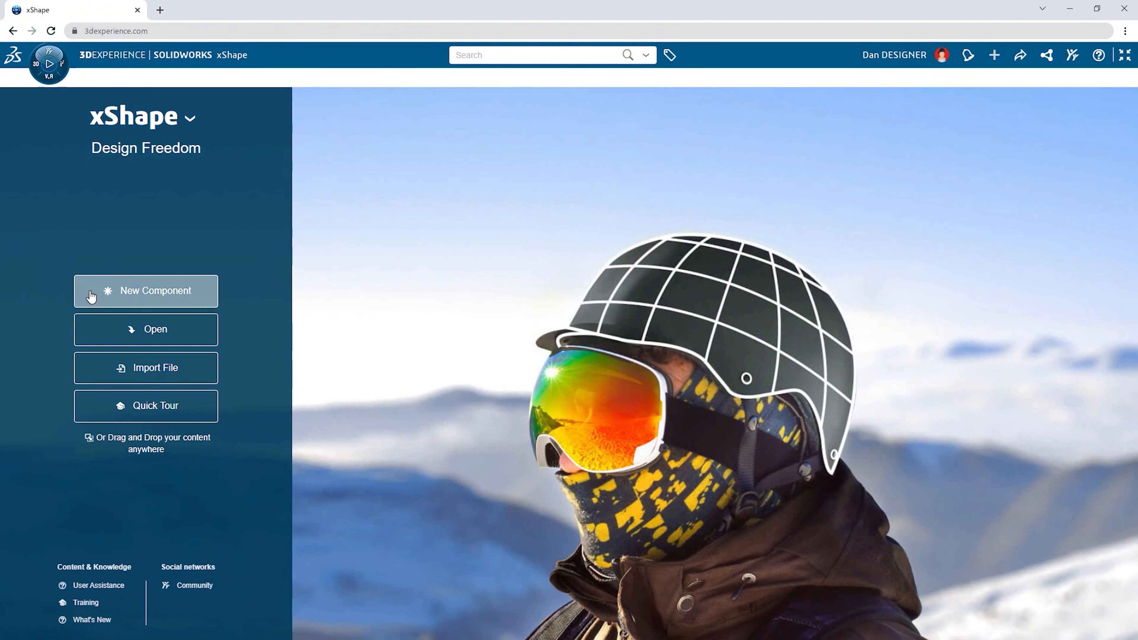
Step: Create a new component named Sea Scooter Shape in the Sea Scooter collaborative space
click(91, 296)
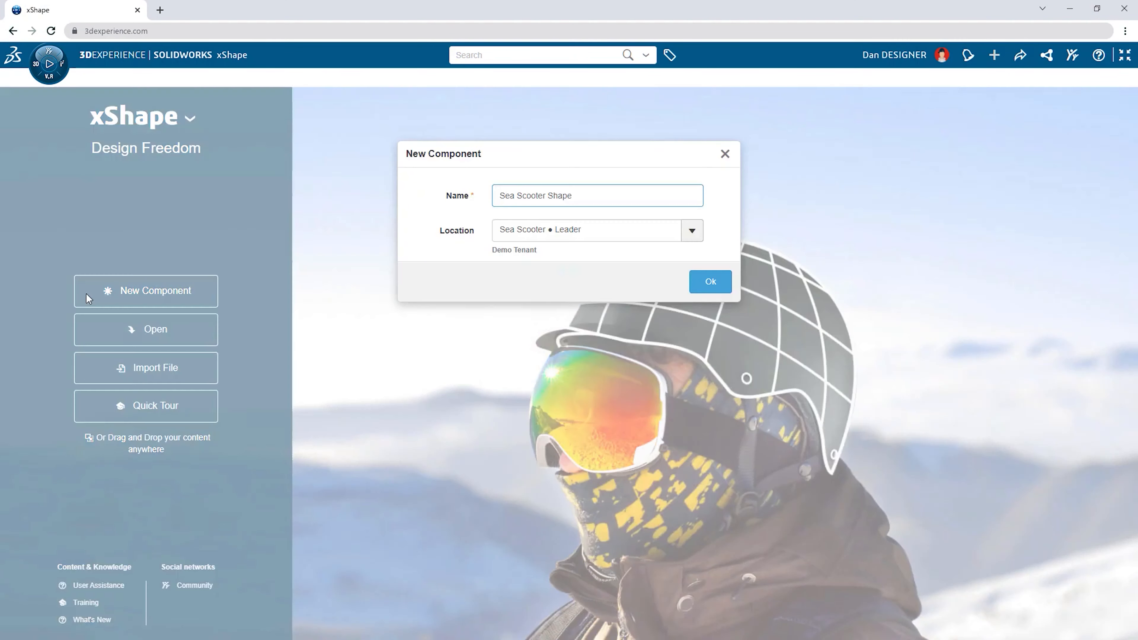
click(711, 290)
Step: Insert a QuadBall primitive centred on the origin and scale it by bounding box to 160 mm along X, Y and Z
click(402, 633)
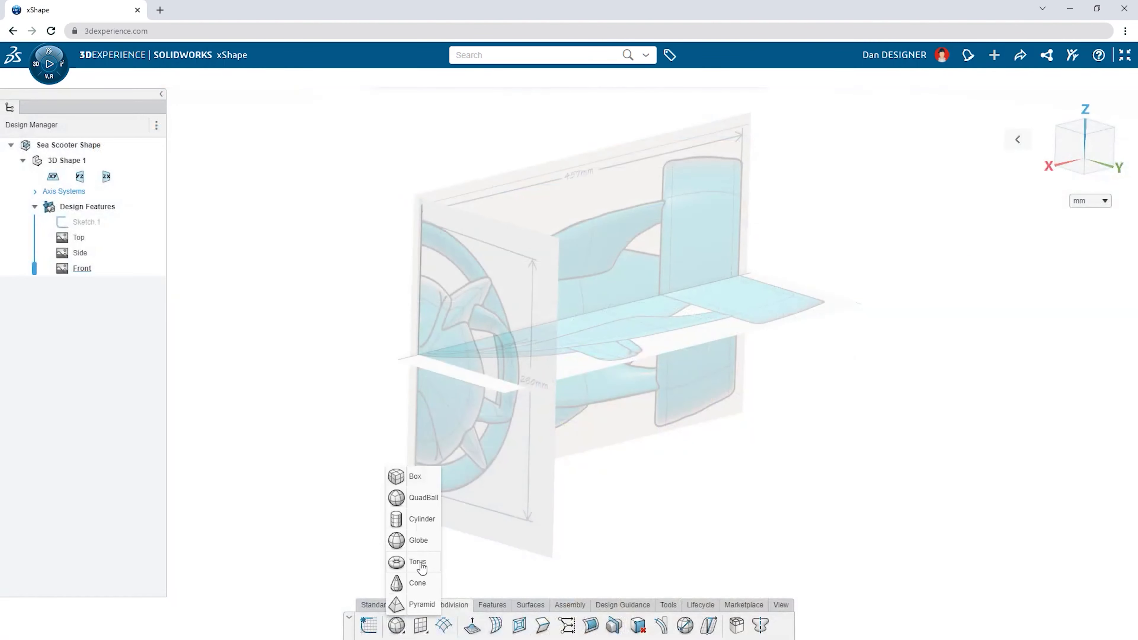
click(421, 499)
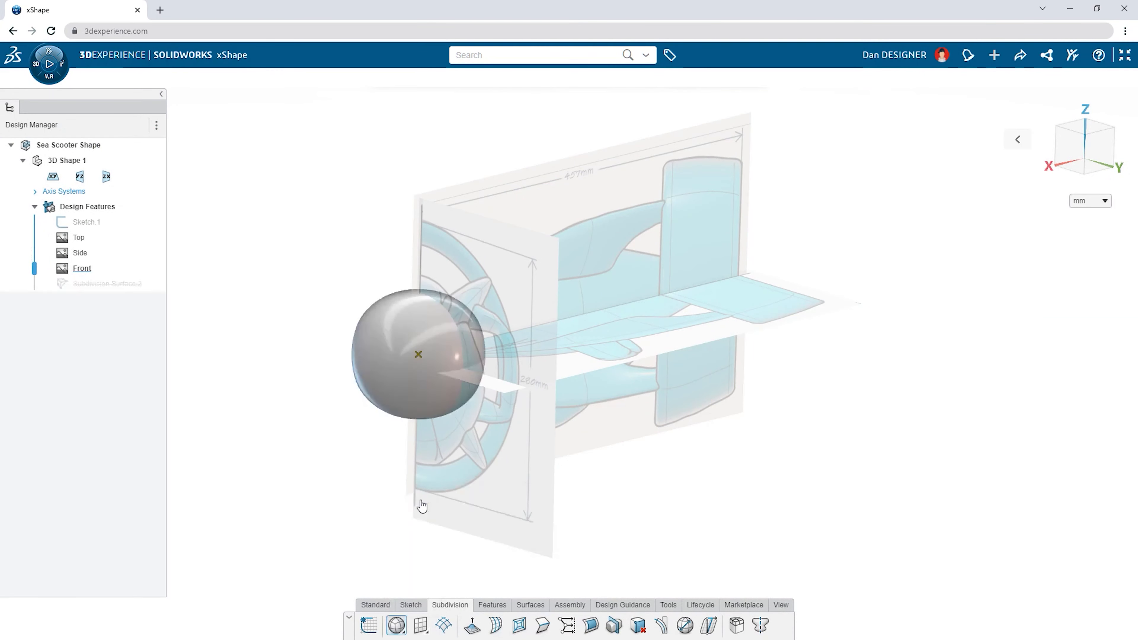
click(422, 367)
drag(236, 190, 247, 193)
click(248, 209)
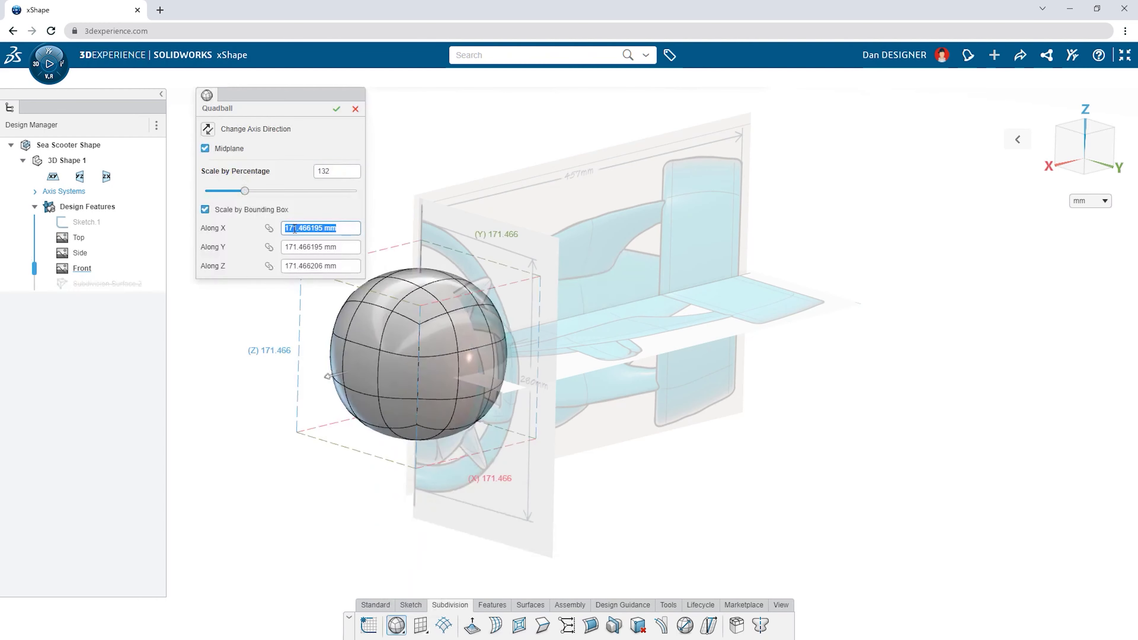
key(Return)
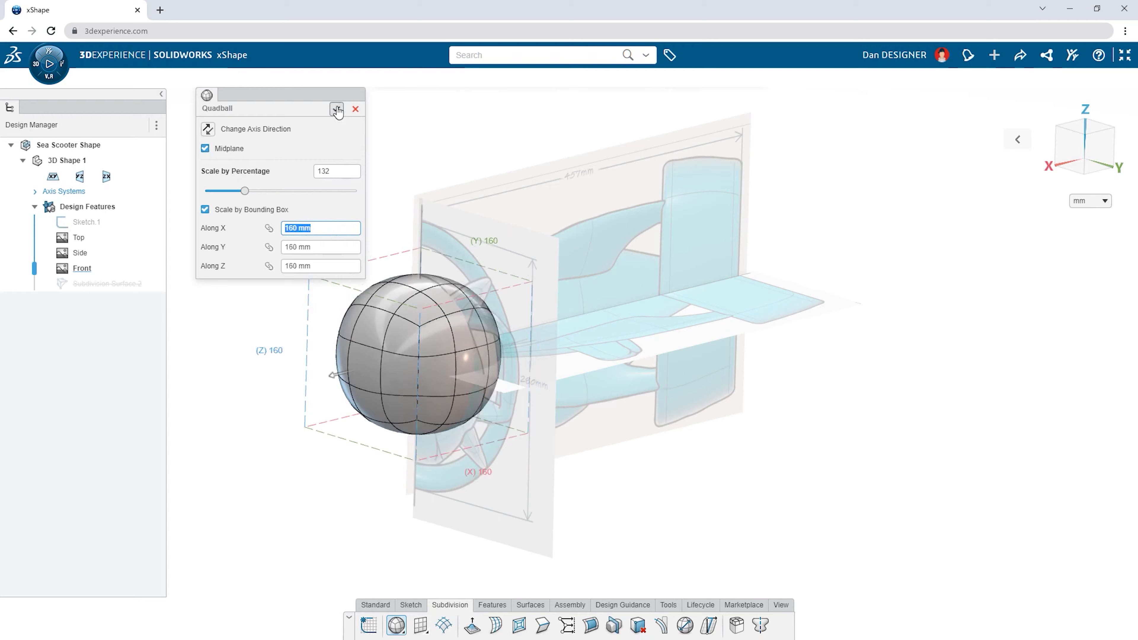
click(336, 109)
Step: Stretch the QuadBall into an elongated main body and pick the upper edge beside the symmetry line
drag(468, 347, 641, 356)
drag(403, 235, 538, 309)
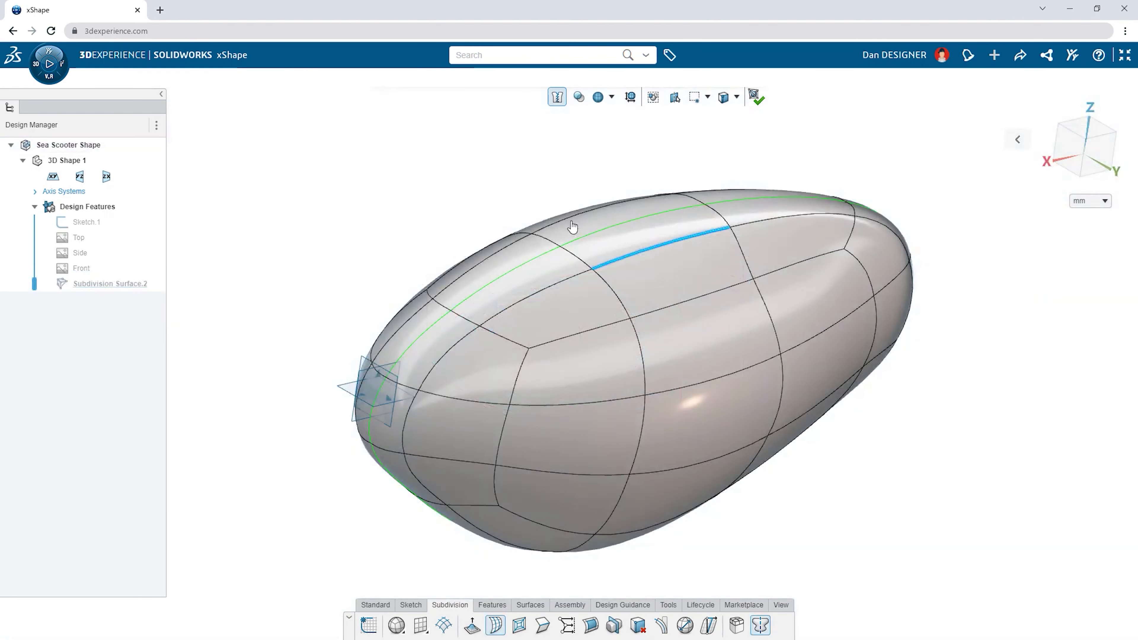
click(660, 250)
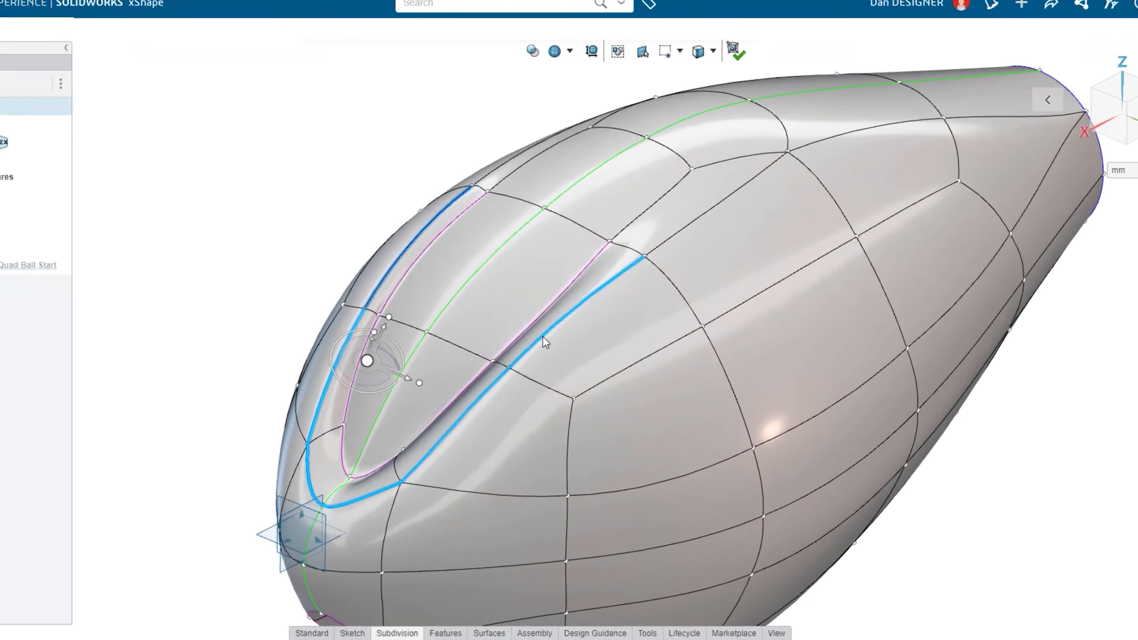
Step: Reposition the outer V-shaped edge loop of the body's upper groove and crease it at 98
double_click(542, 336)
click(576, 299)
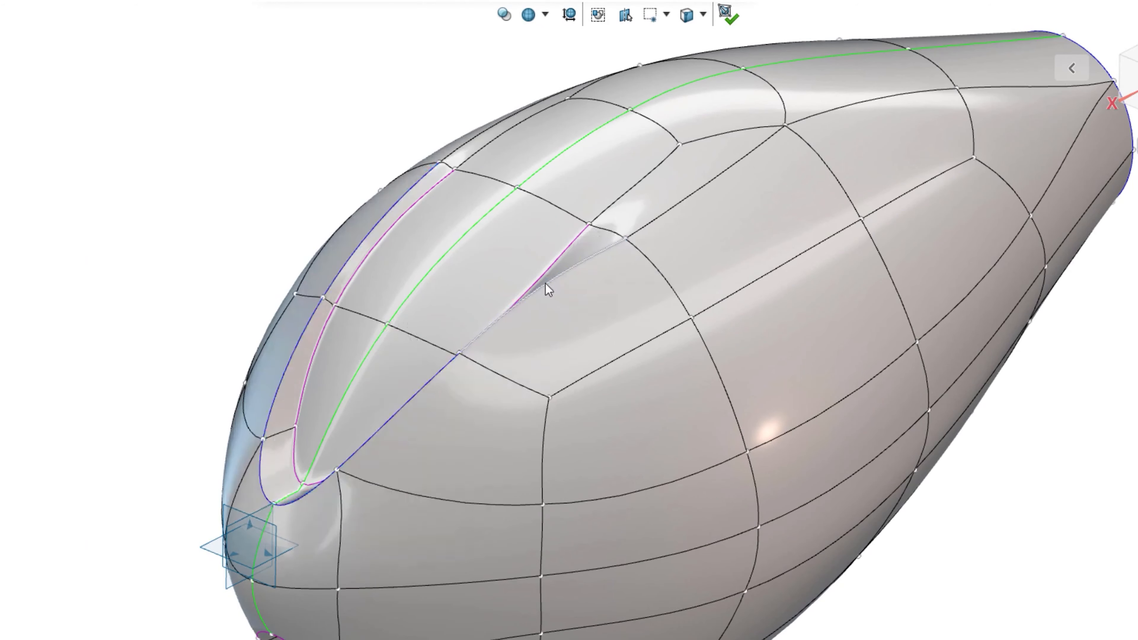
double_click(544, 282)
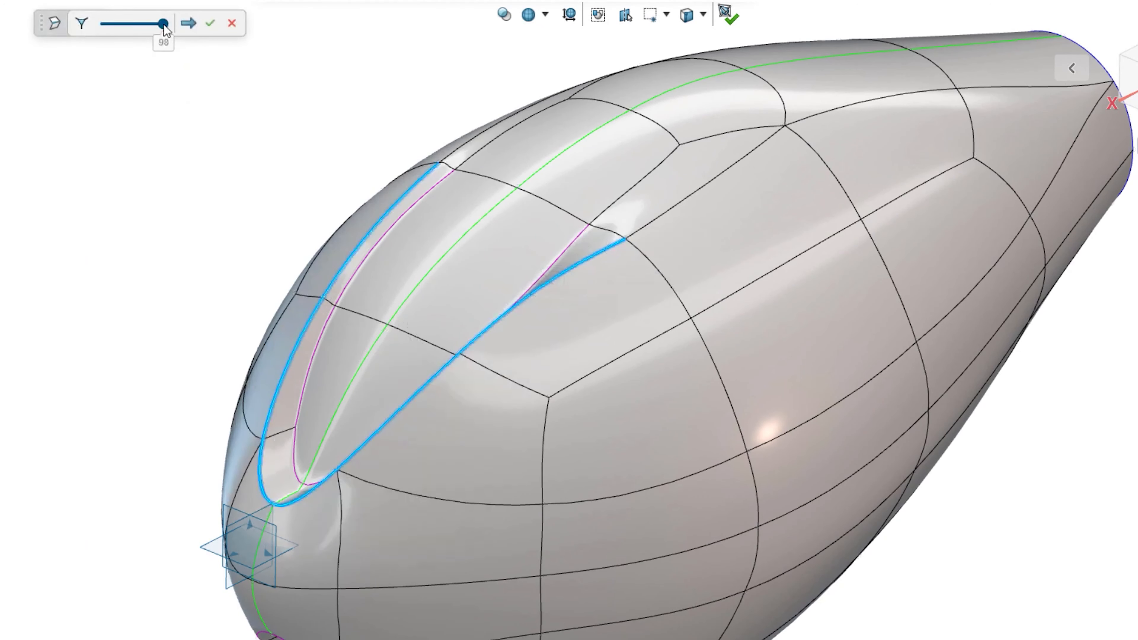
mouse_move(164, 27)
mouse_down()
mouse_move(144, 28)
mouse_move(165, 29)
mouse_up()
click(86, 29)
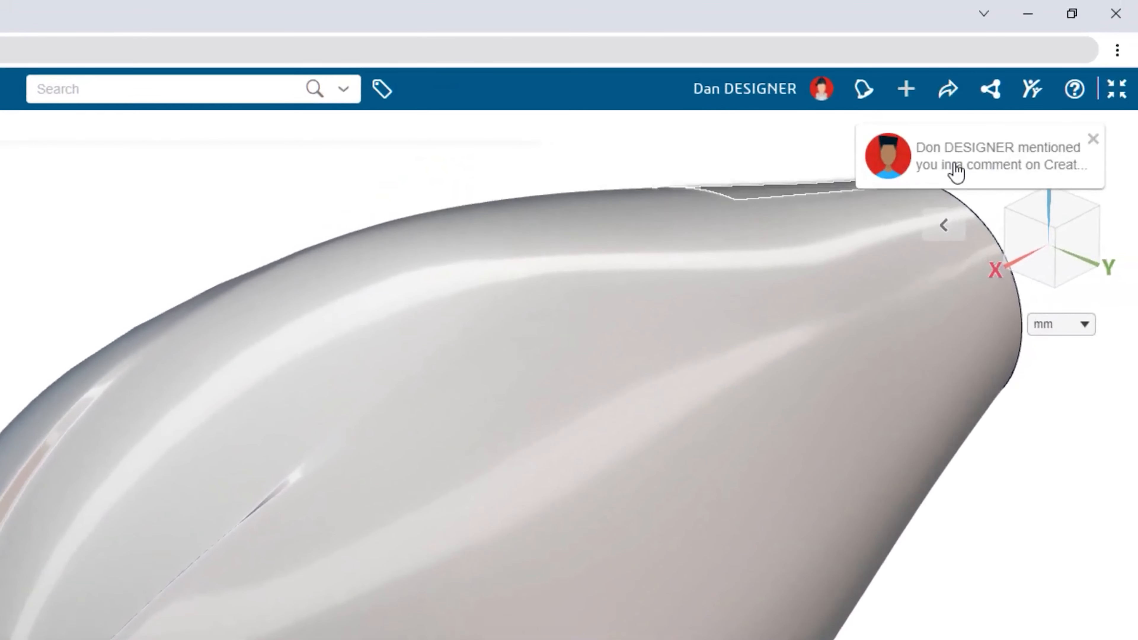
Step: Open the task comment about the attached internal mechanism and post a thank-you reply
click(956, 171)
click(824, 368)
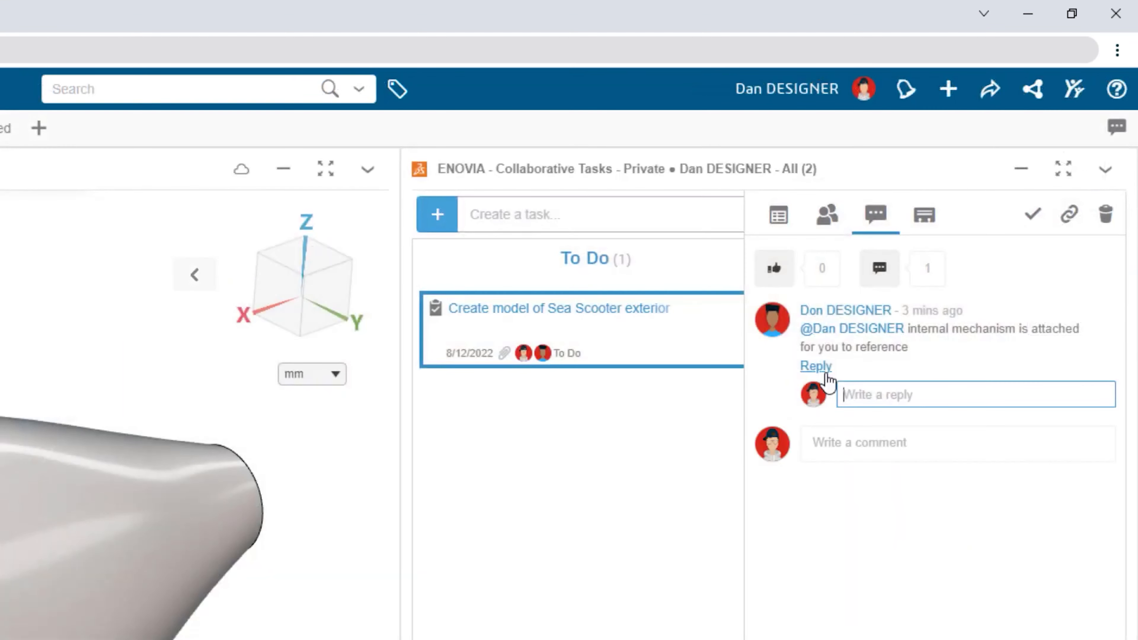
click(1100, 399)
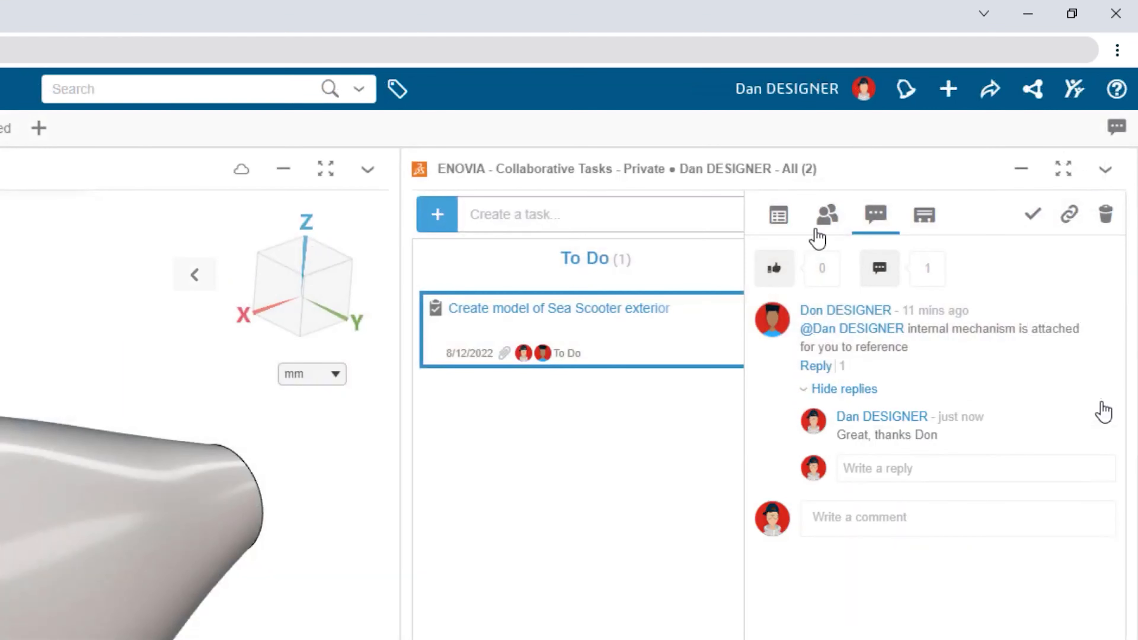
Step: Insert one instance of the Drive Assembly attached to the sea scooter exterior task into the model
click(779, 216)
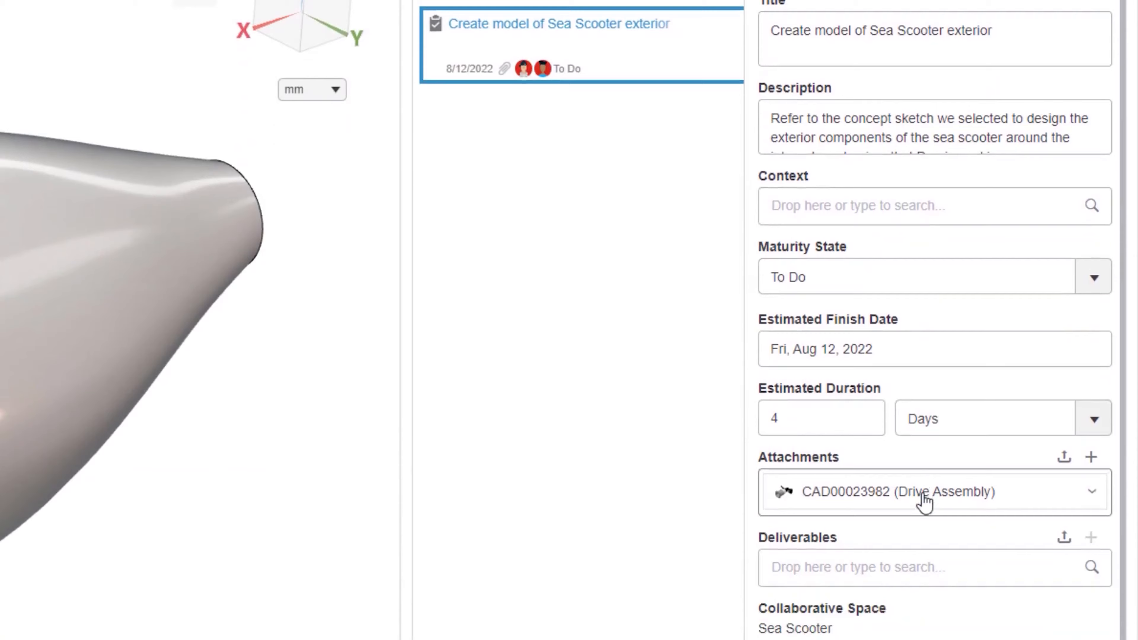
drag(924, 501, 221, 360)
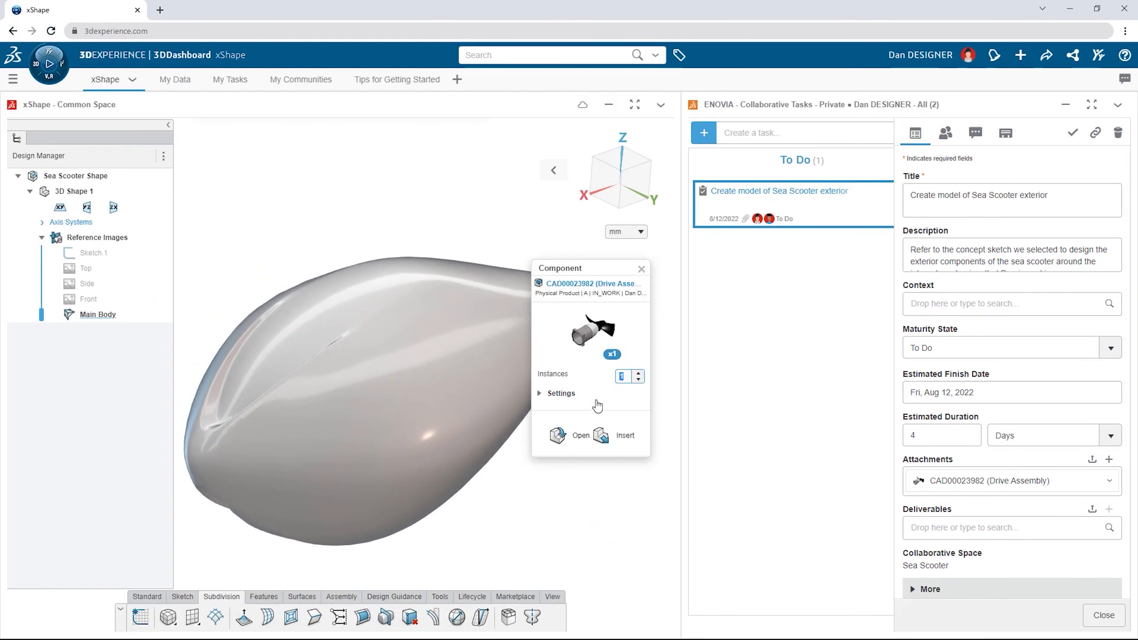
click(605, 436)
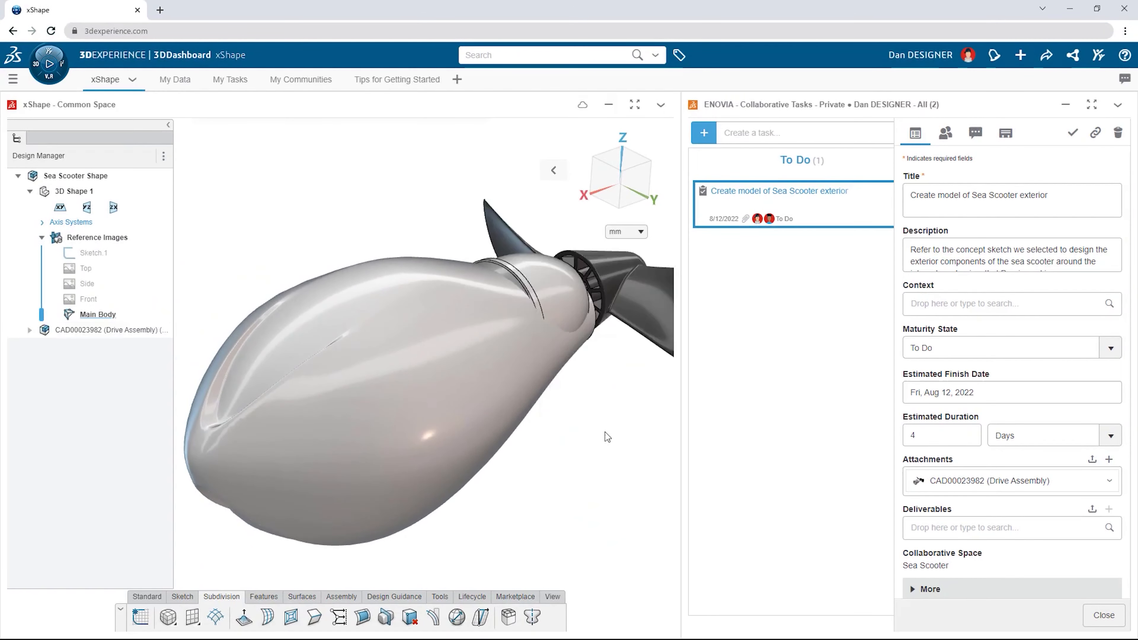
Step: Align the main body's rear edge loop to the circular curve around the drive assembly and offset the loop by -3.25 mm
drag(825, 229, 989, 218)
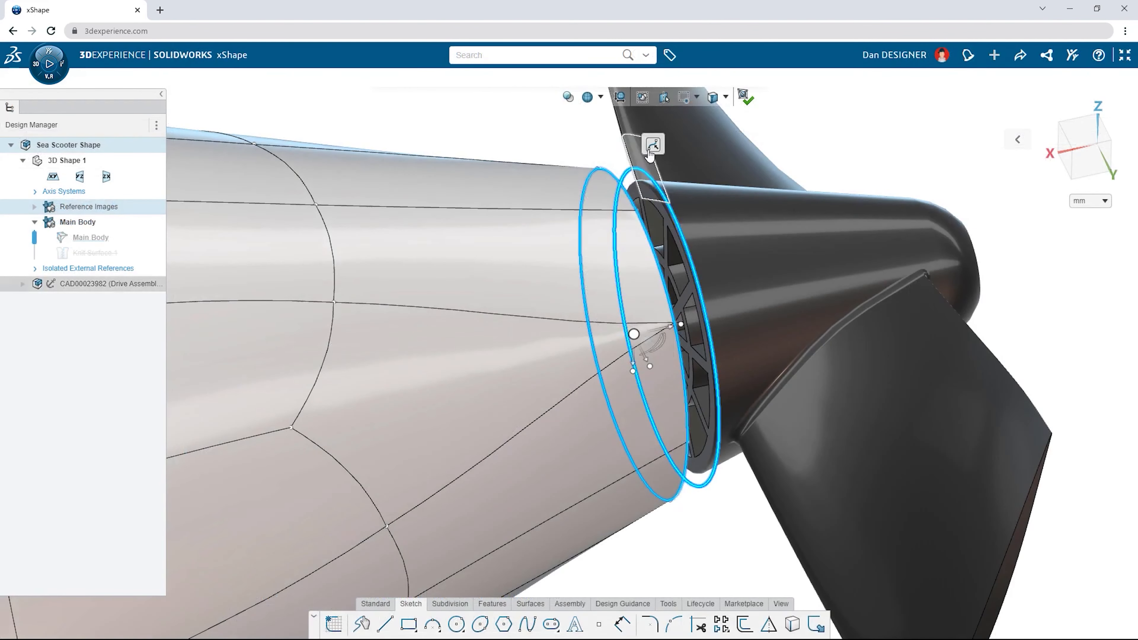
click(650, 151)
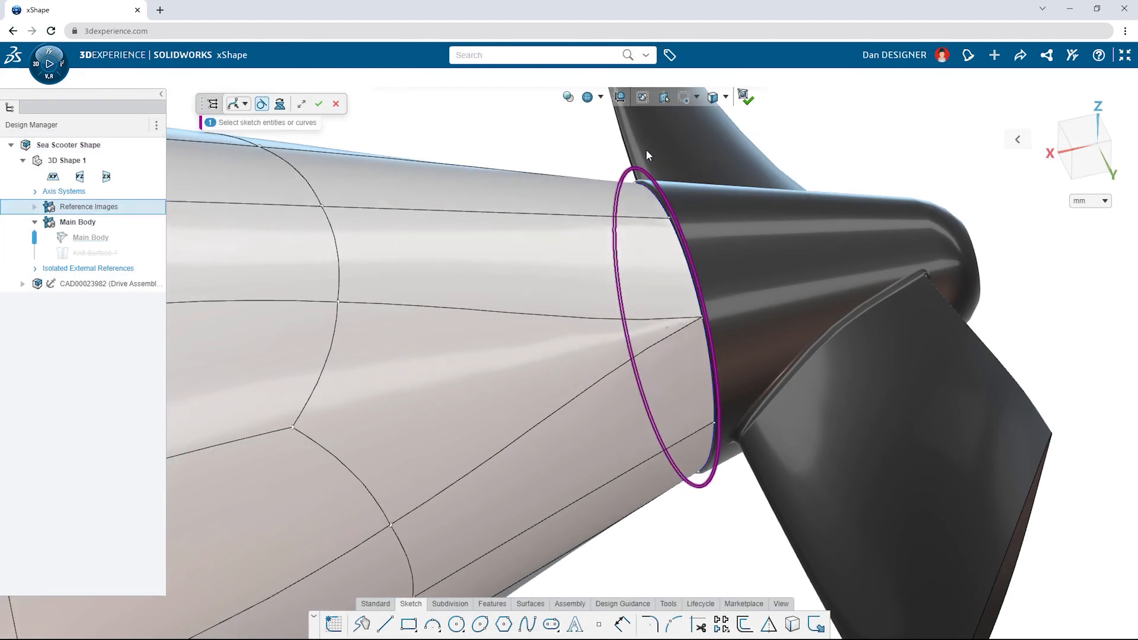
click(320, 105)
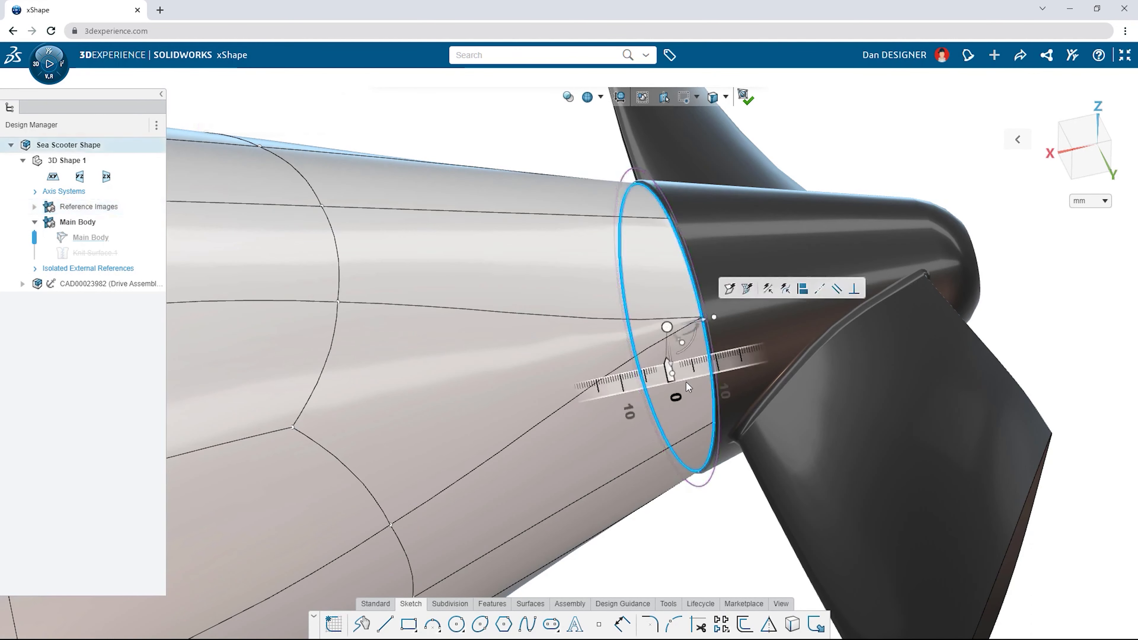
text(-3.25)
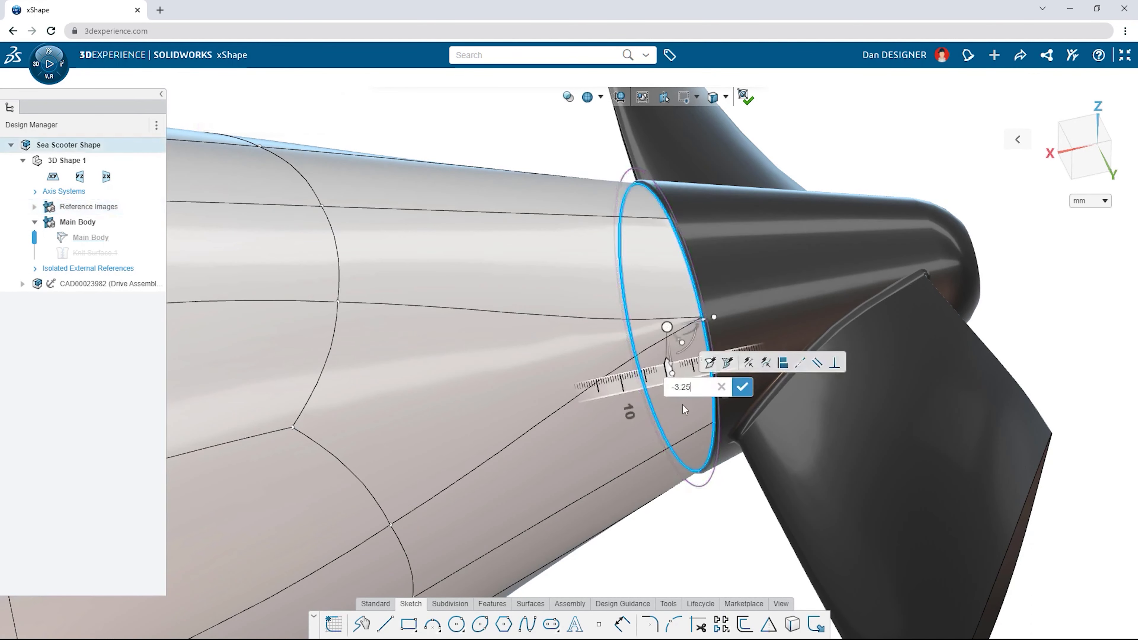
click(740, 389)
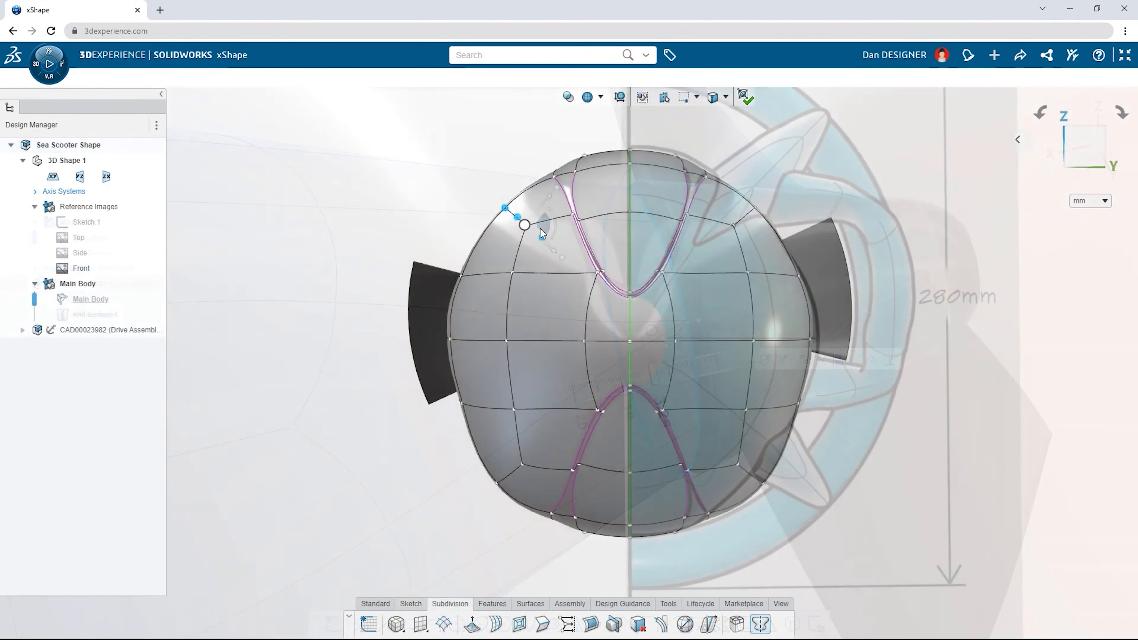
Step: Move the main body's upper and lower side vertices outward to match the front reference image
drag(541, 242, 538, 239)
drag(447, 508, 533, 433)
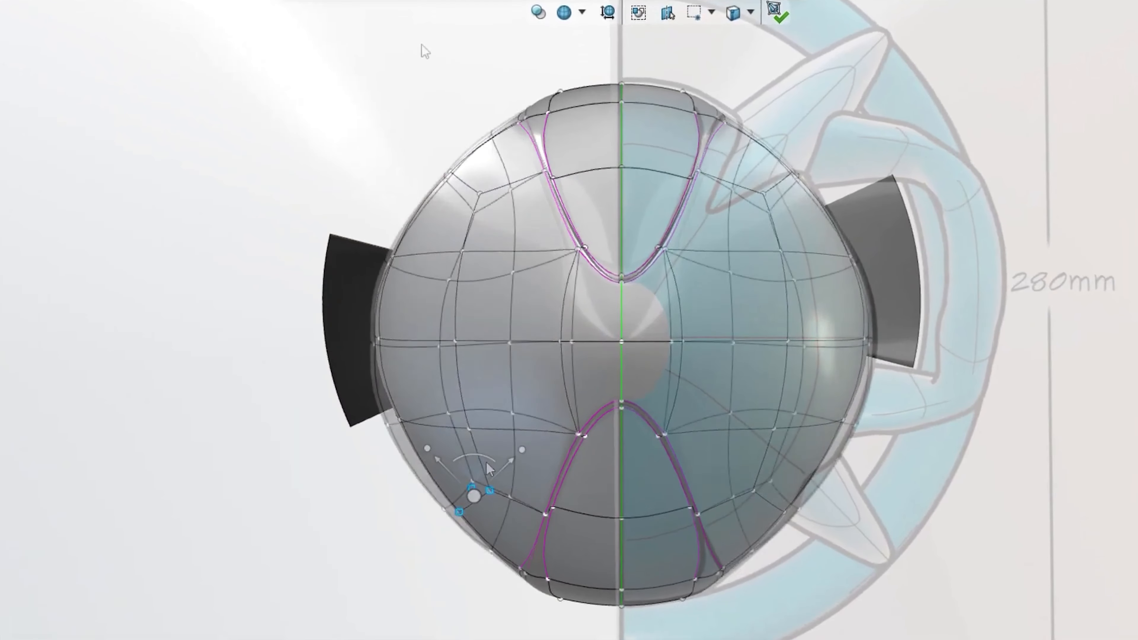
Step: Restrict selection to faces and pick the main body's upper face next to the sketched fin
click(750, 12)
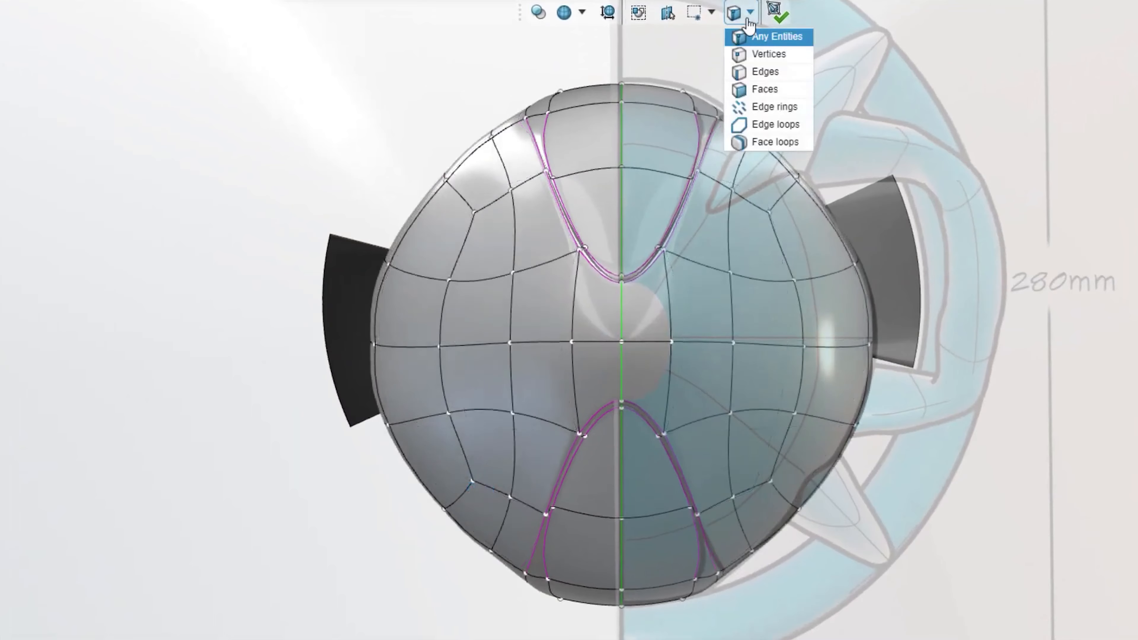
click(756, 90)
click(773, 176)
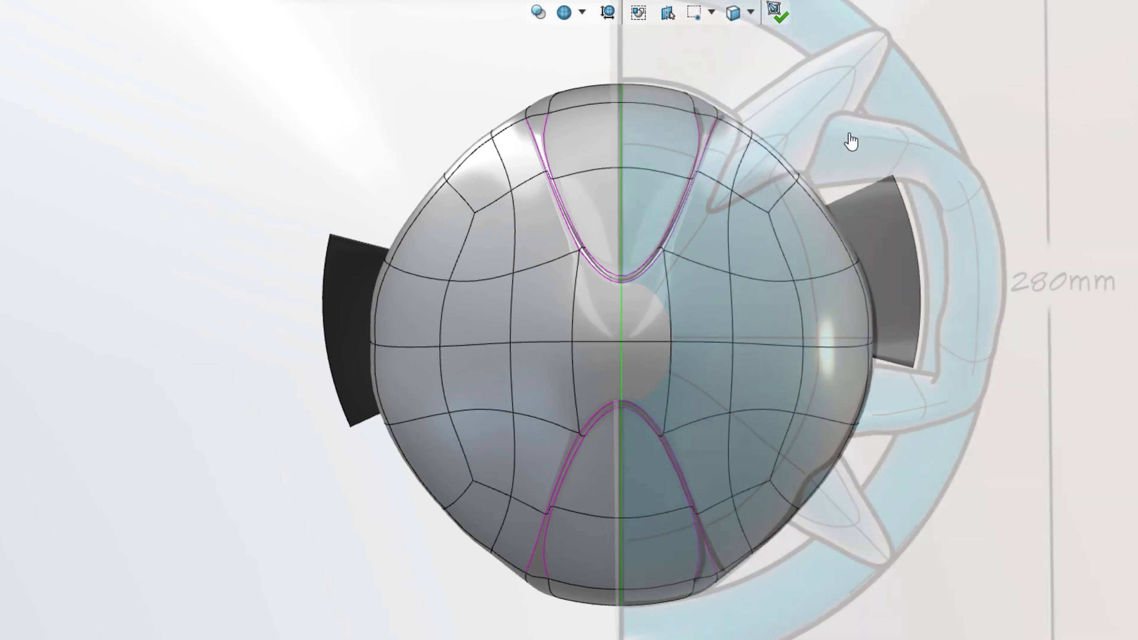
Step: Position and rotate the thin fin primitive on the body's upper side to follow the fin in the front reference image
click(757, 169)
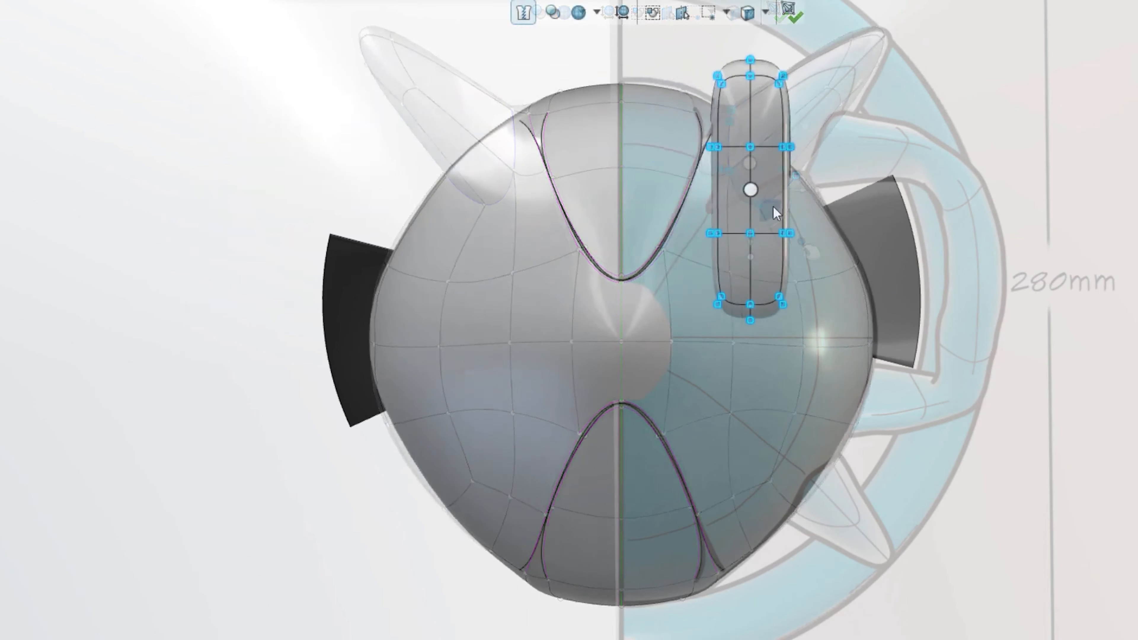
drag(773, 206, 780, 199)
mouse_move(796, 202)
mouse_down()
mouse_move(781, 235)
mouse_move(786, 182)
mouse_up()
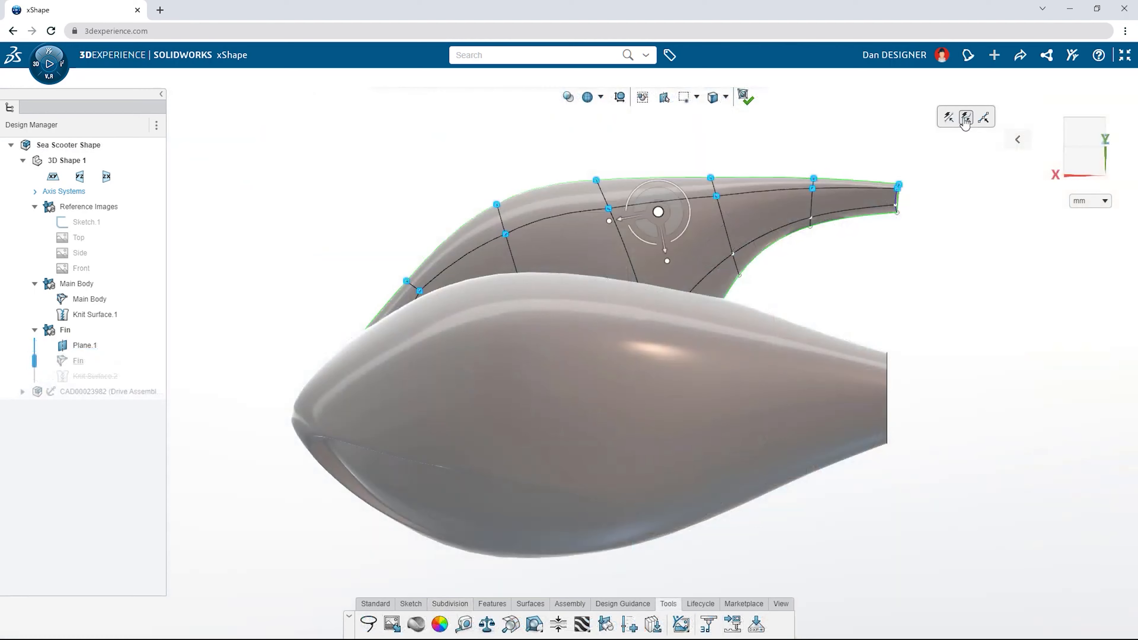
Step: Align the fin's upper edge vertices to a smooth freehand curve with Sketch Quick Align and finish editing the fin
click(965, 118)
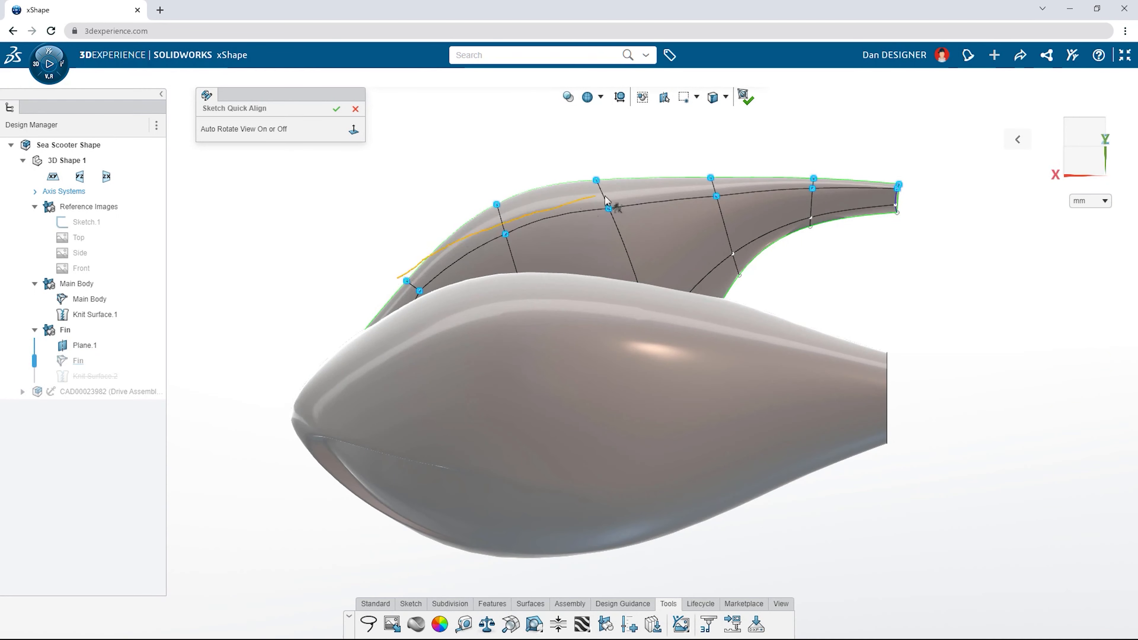
click(902, 189)
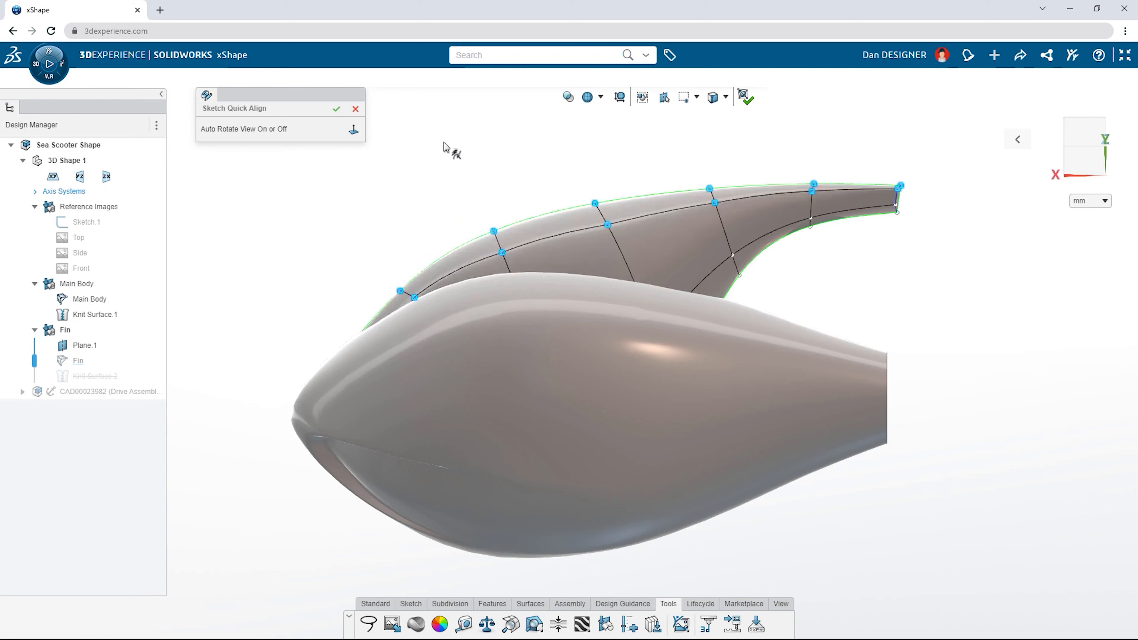
click(336, 109)
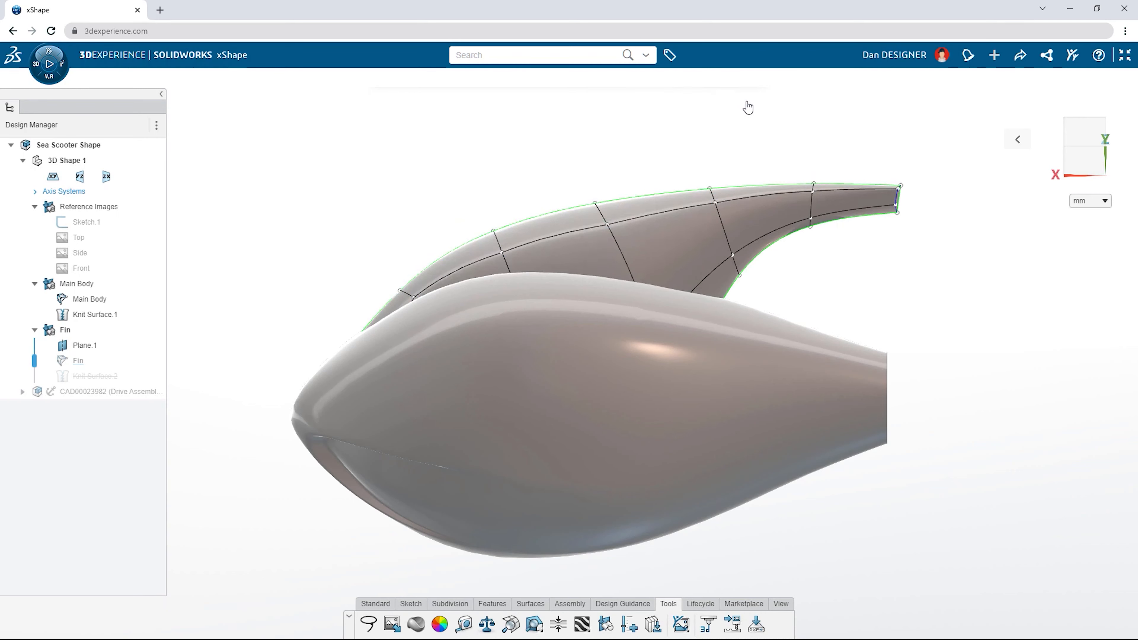
click(747, 108)
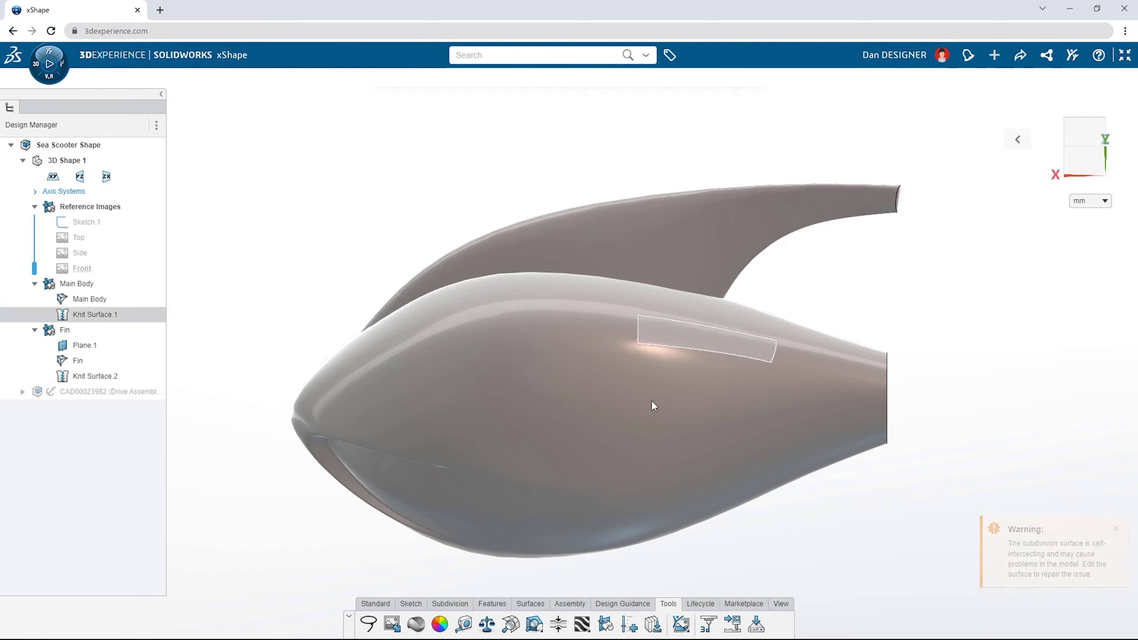
Step: Inspect the fin's cage for mesh intersections and move the vertex near the fin's narrow rear end to separate the faces
click(634, 263)
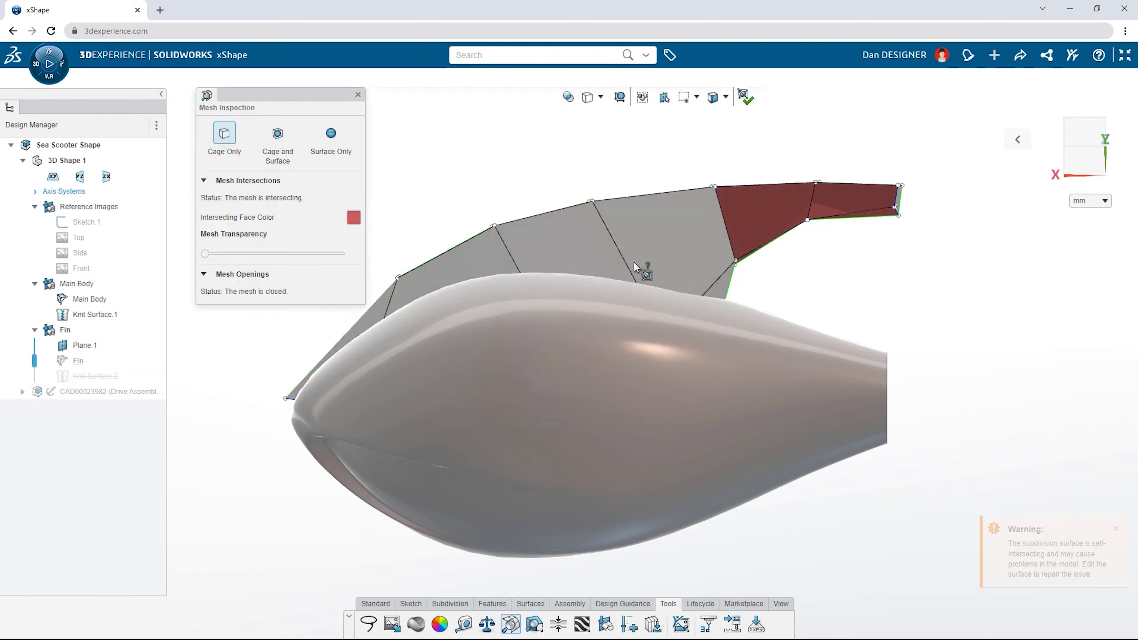
mouse_move(770, 270)
middle_down()
mouse_move(790, 260)
mouse_move(771, 263)
middle_up()
click(779, 189)
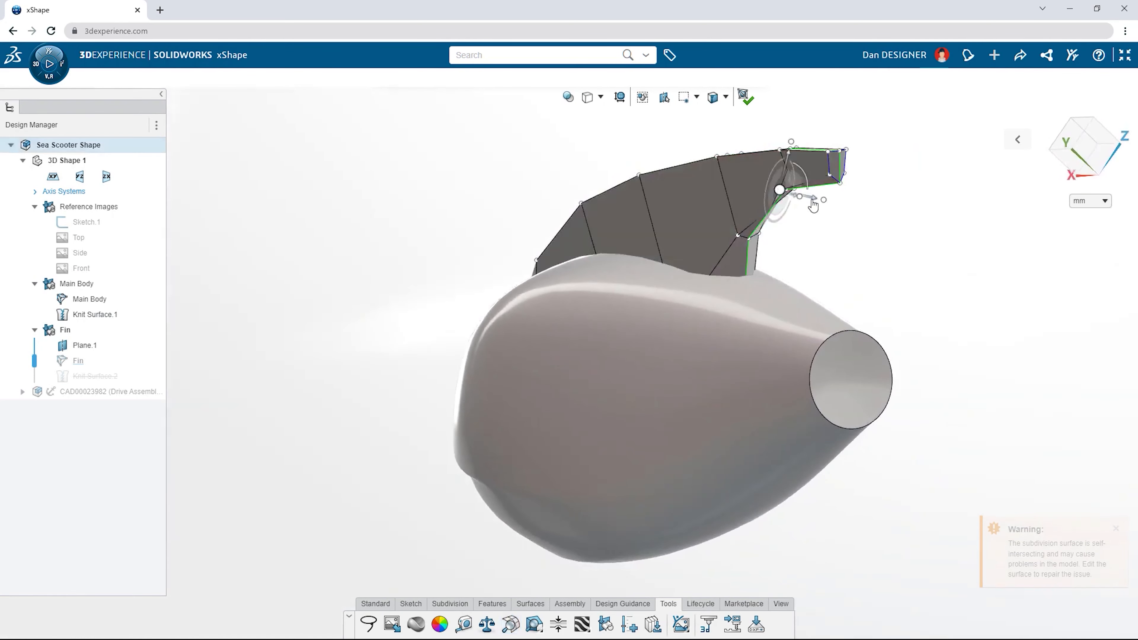
drag(812, 201, 810, 177)
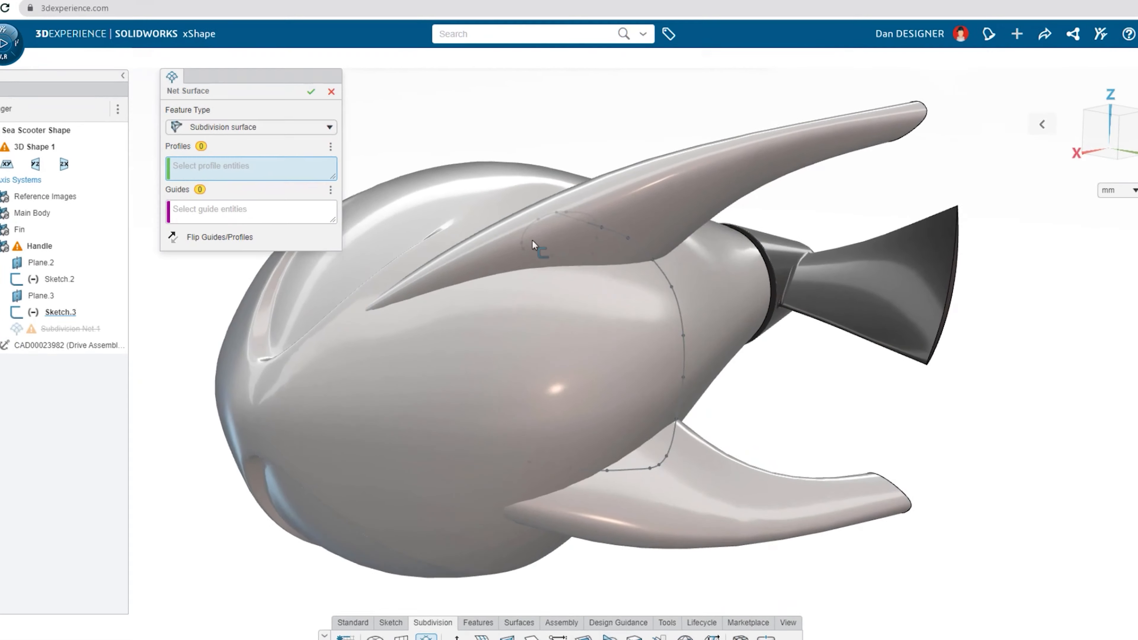
Step: Create a subdivision Net Surface for the handle using the closed loop as profile, the long curve as guide, and 20 for the first subdivision count
click(541, 249)
click(207, 176)
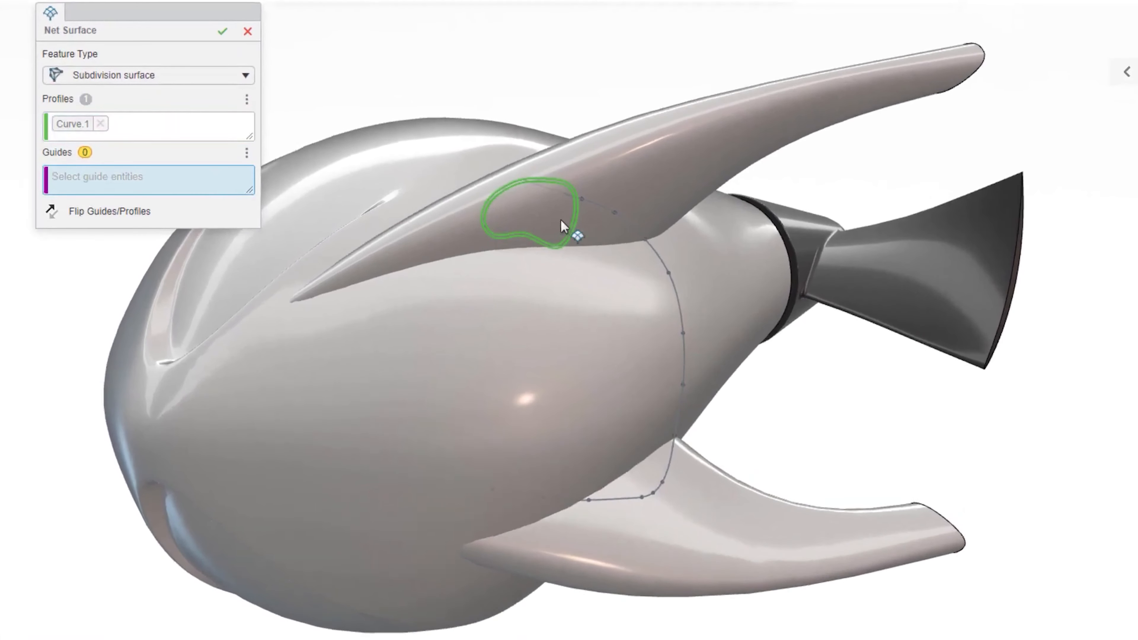
click(602, 214)
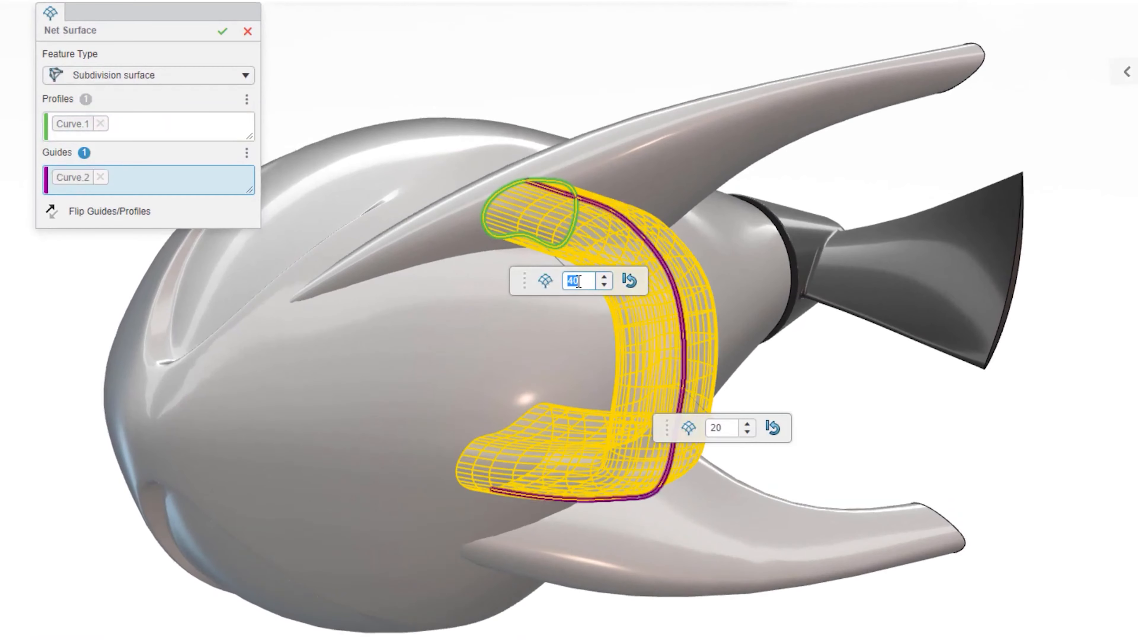
text(20)
key(Return)
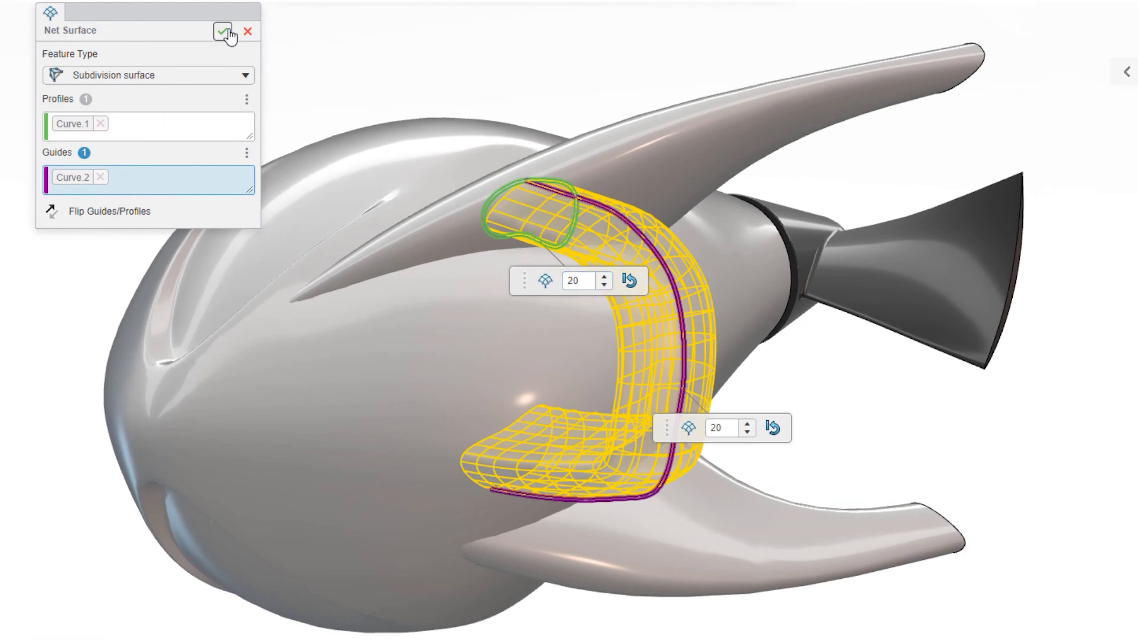
click(223, 31)
Step: Limit the displayed handle cage to its middle section, then select all of that section's vertices and rotate them to tilt the grip
middle_drag(569, 354, 658, 283)
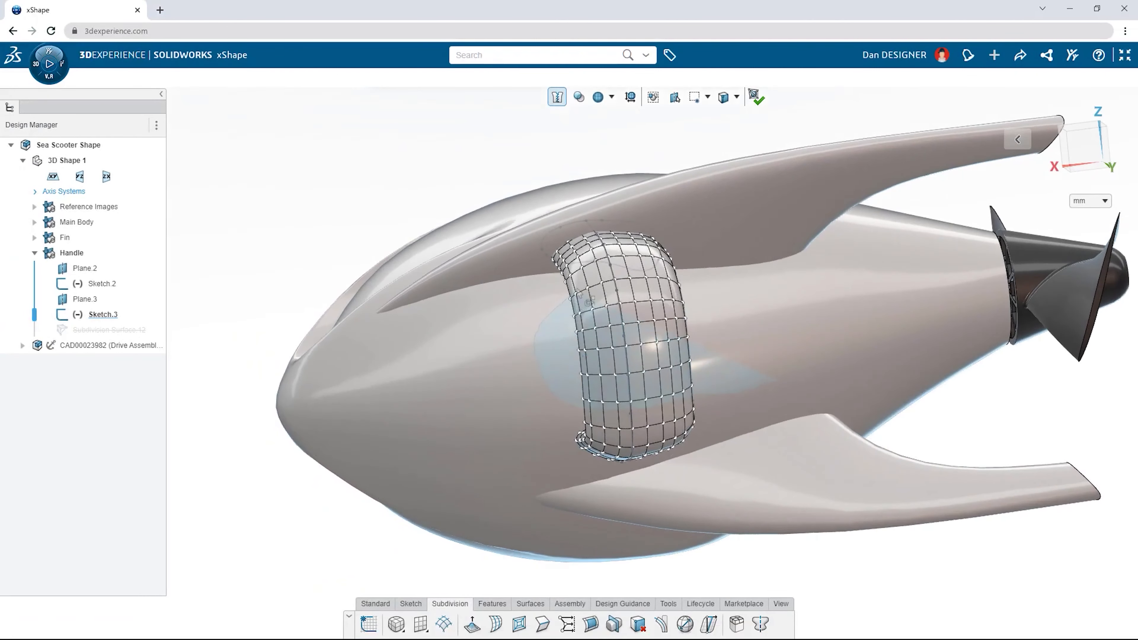
click(702, 295)
click(737, 624)
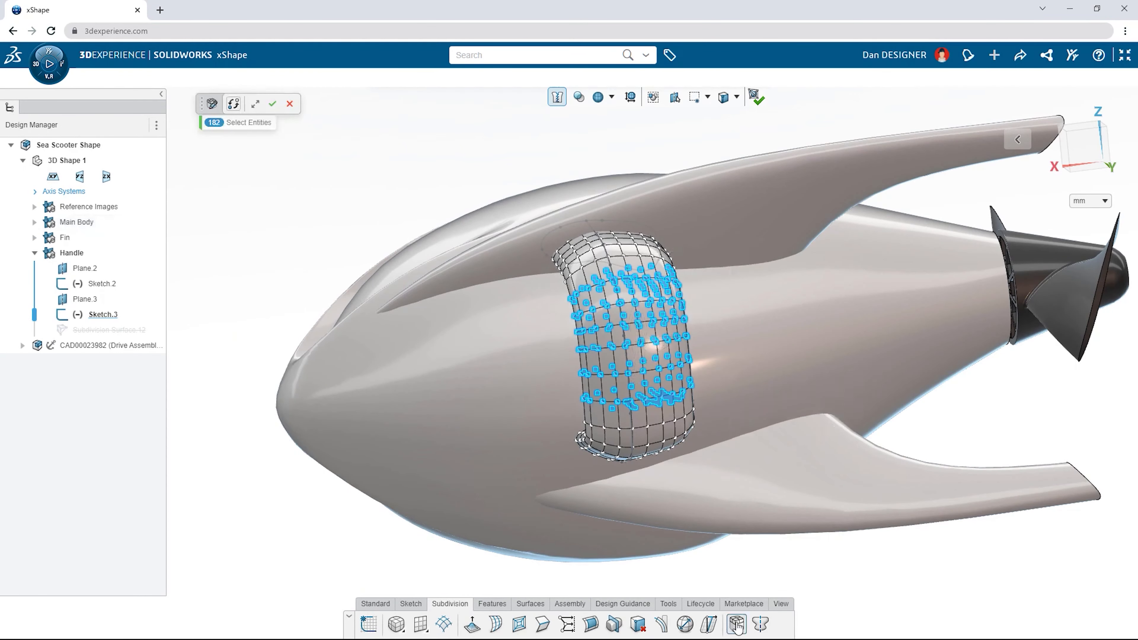
click(272, 104)
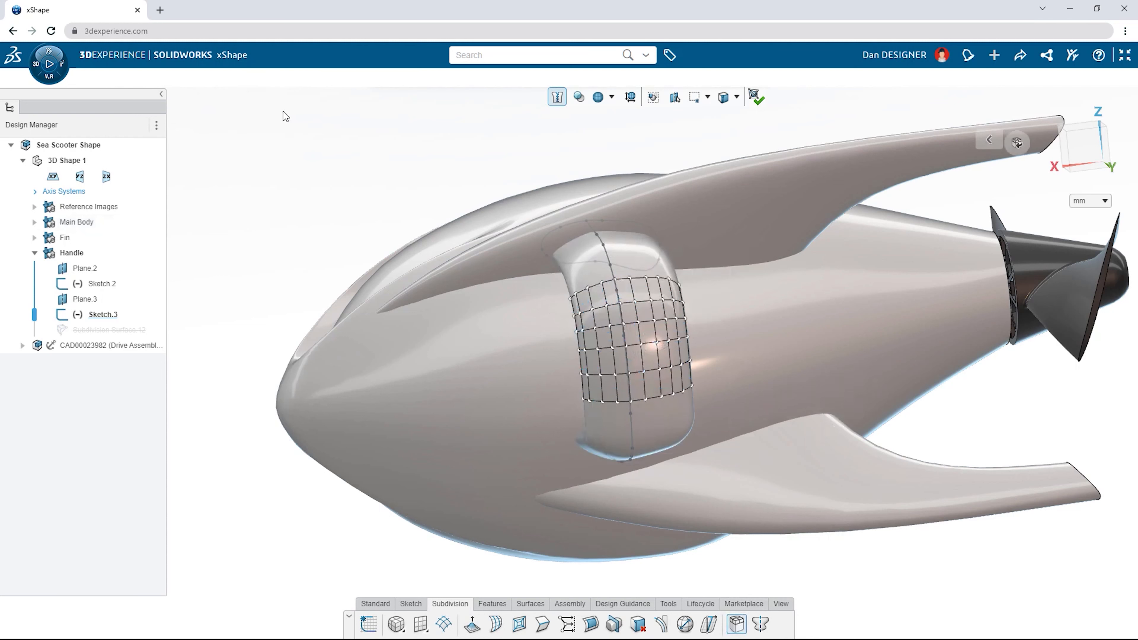
drag(460, 178, 883, 453)
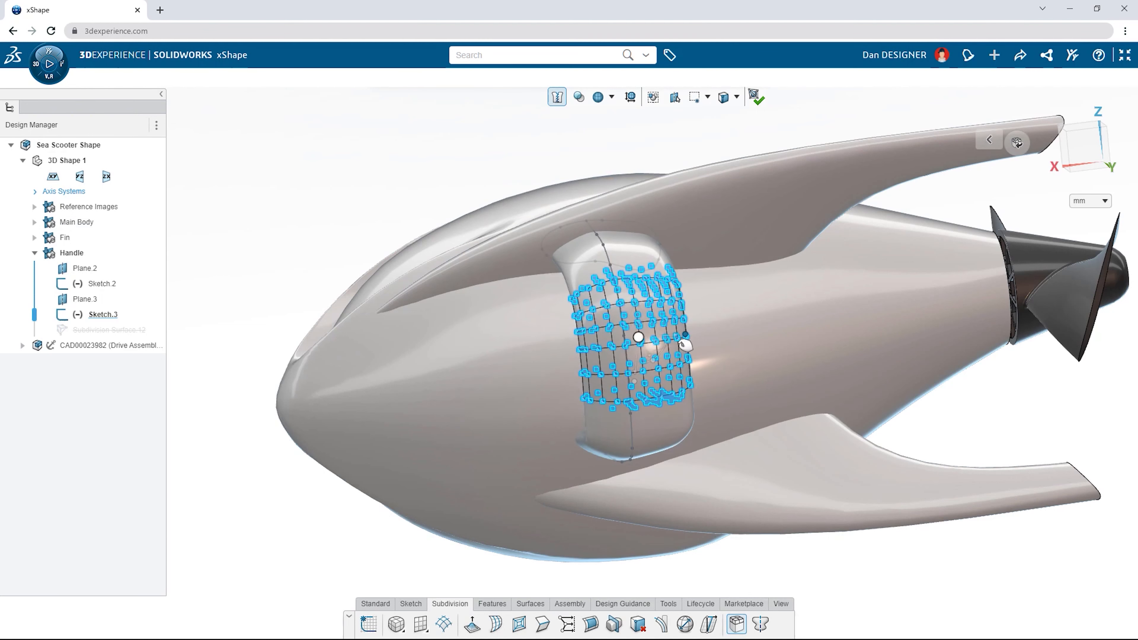
drag(684, 344, 671, 355)
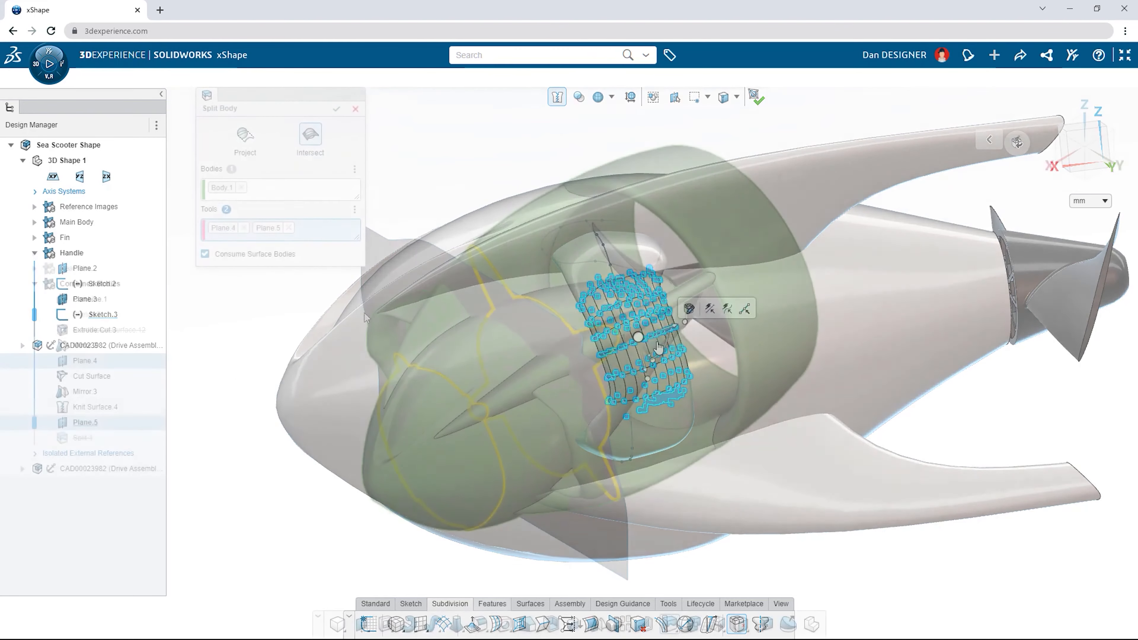
Step: Split the combined body by intersection with Plane.4, Plane.5 and the cutting surface's face
click(439, 267)
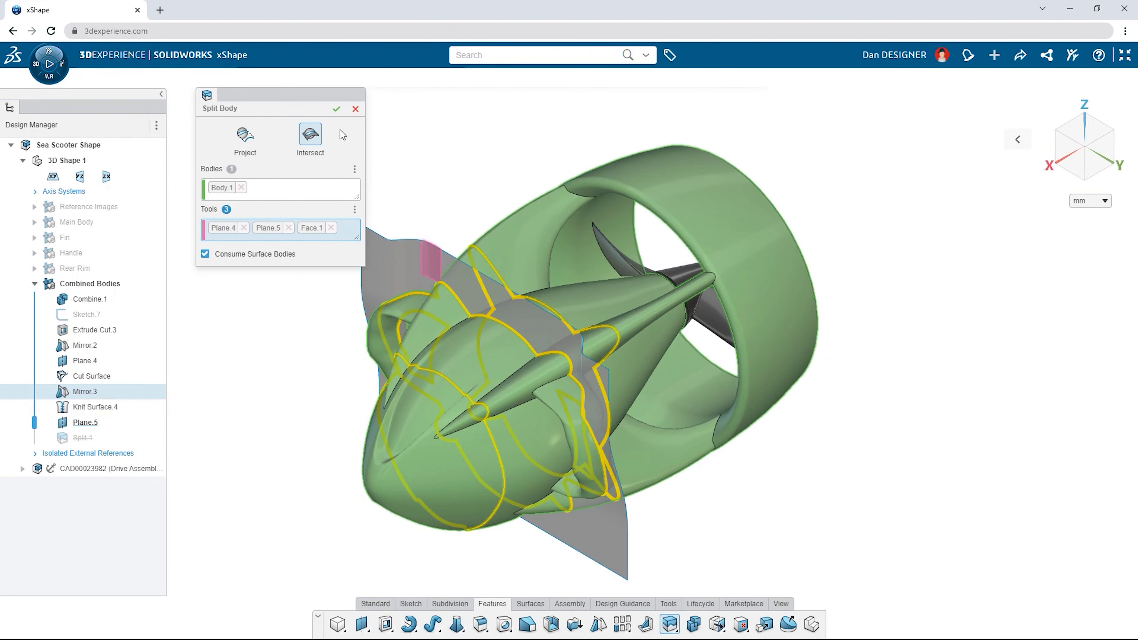
click(337, 109)
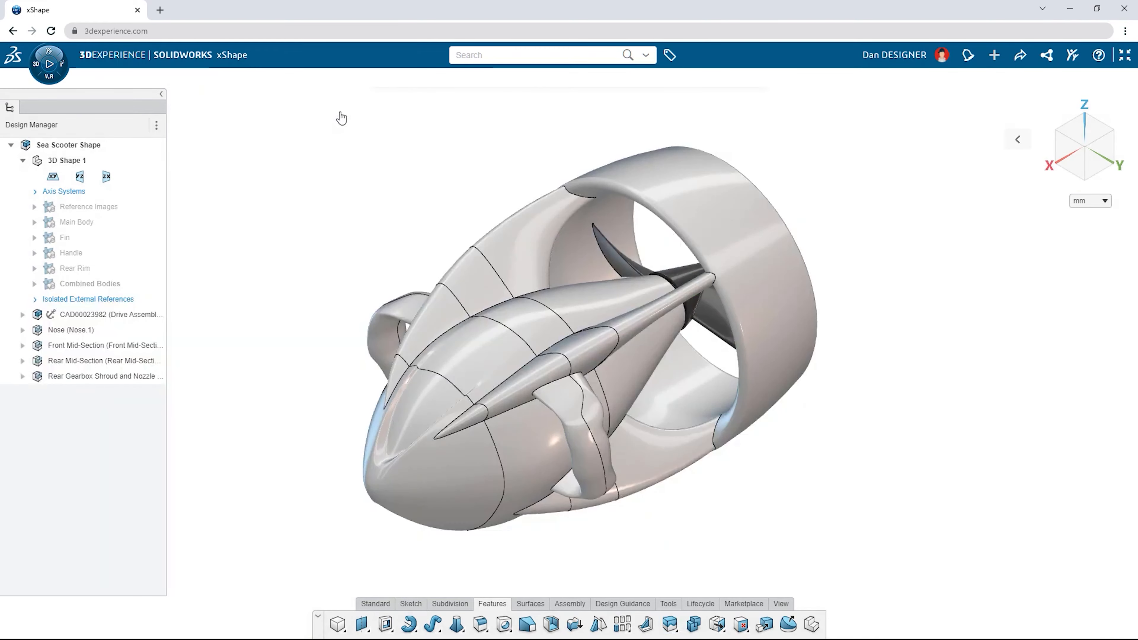
Step: Pull the nose component away from the body to view the separated sections
drag(323, 500, 318, 503)
drag(318, 503, 300, 509)
drag(299, 509, 251, 529)
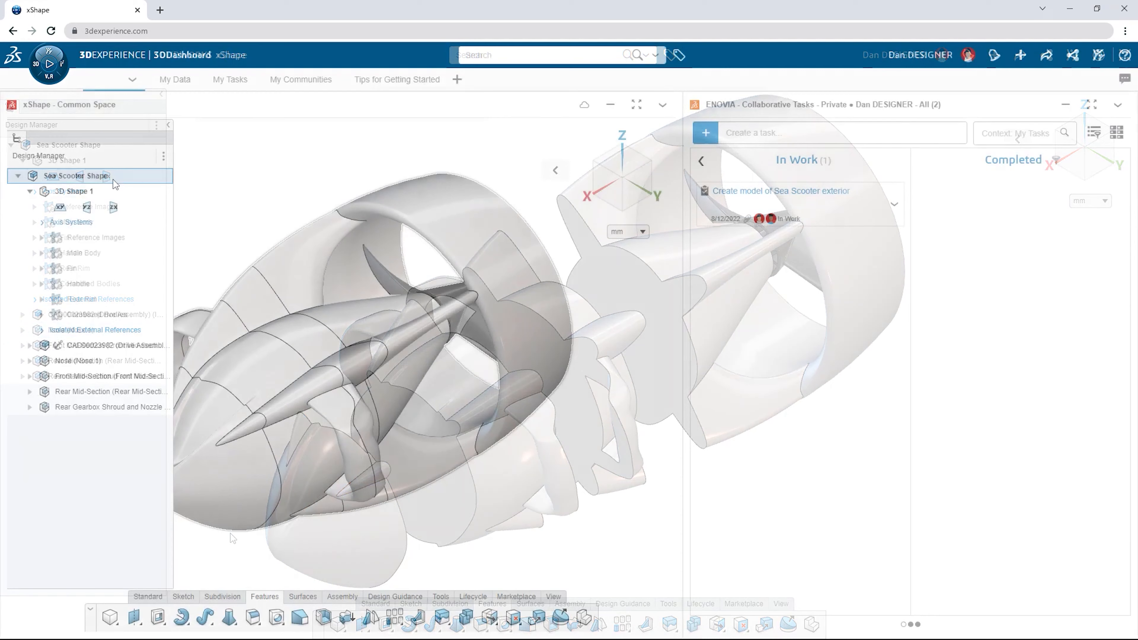
Step: Attach Sea Scooter Shape to the "Create model of Sea Scooter exterior" task and move the task from In Work to Completed
drag(75, 175, 774, 221)
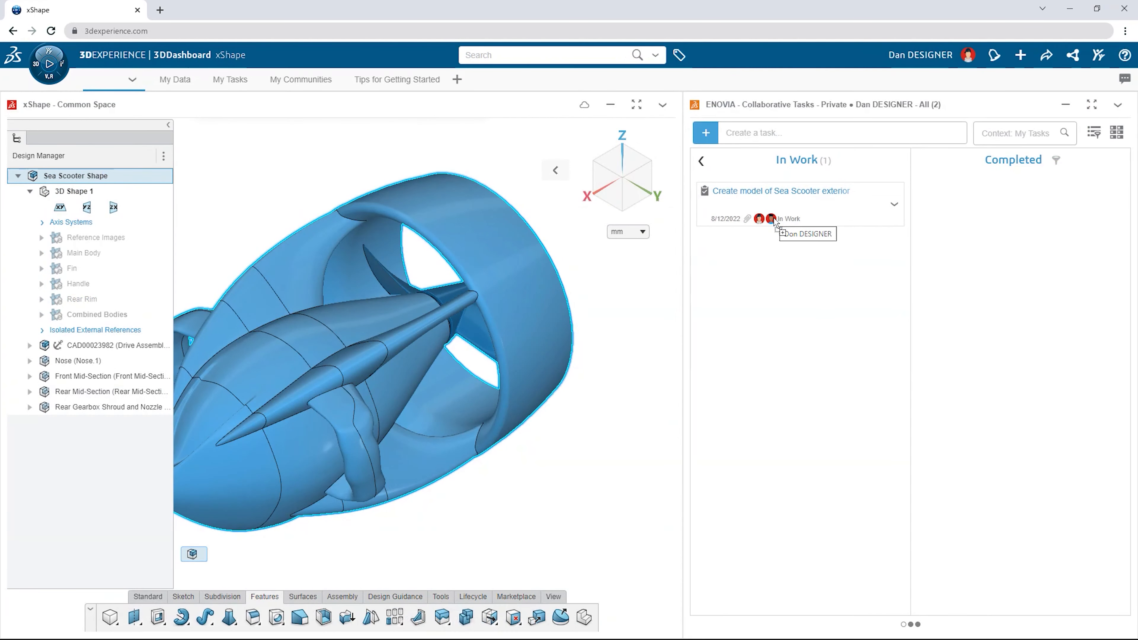
drag(930, 224, 933, 223)
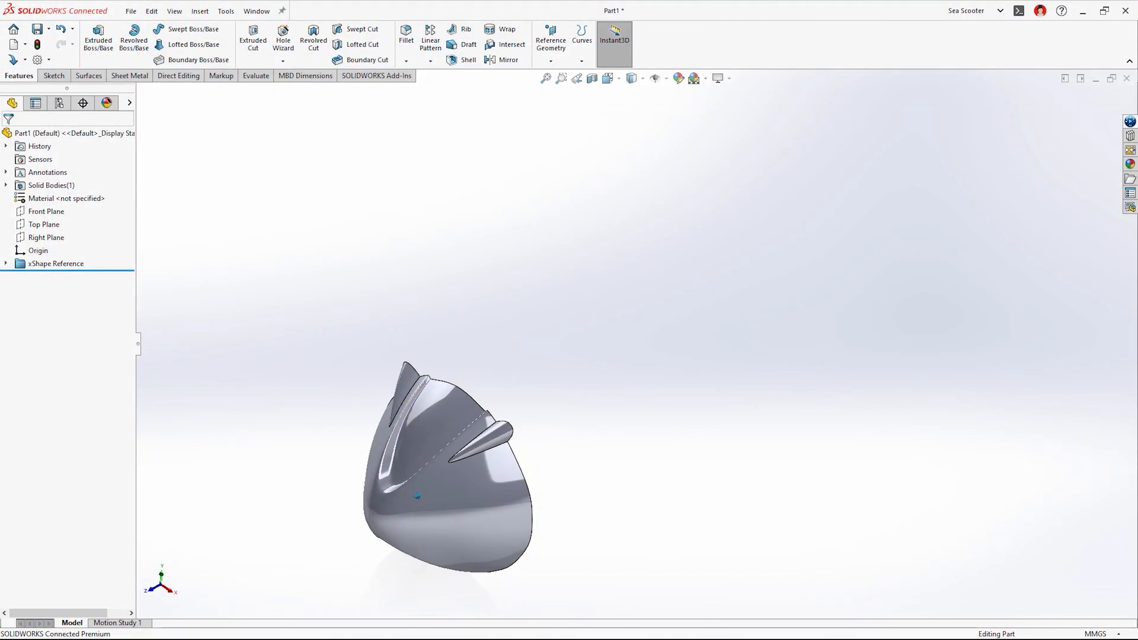
Step: In SOLIDWORKS Connected, shell the nose part with a 0.5 mm wall, removing its flat rear face
middle_drag(417, 496, 511, 425)
key(f)
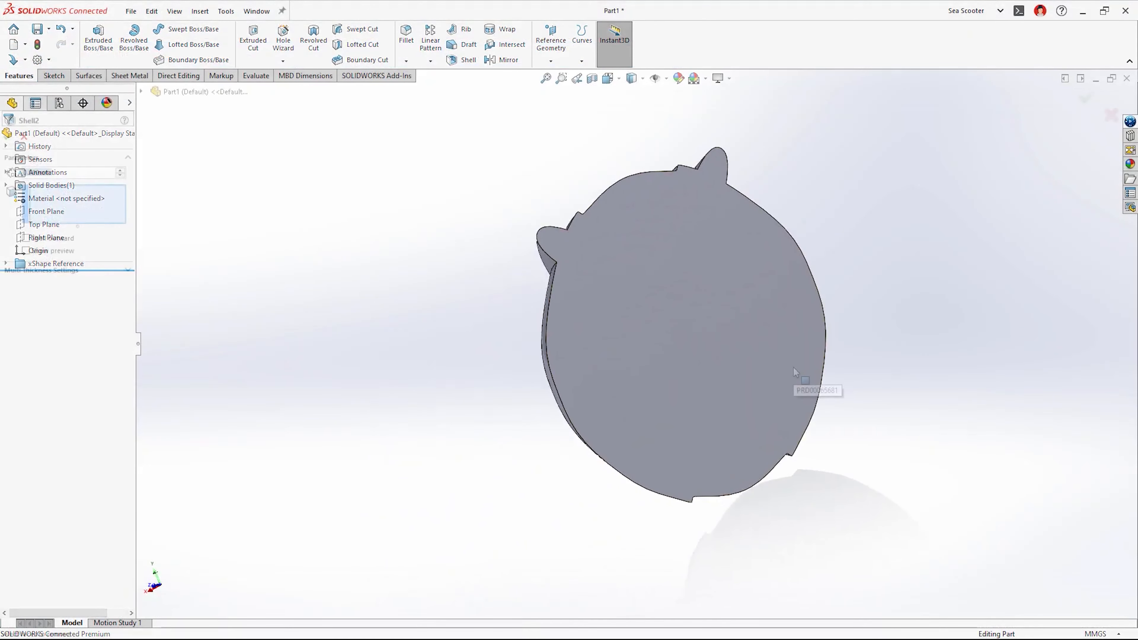
click(793, 368)
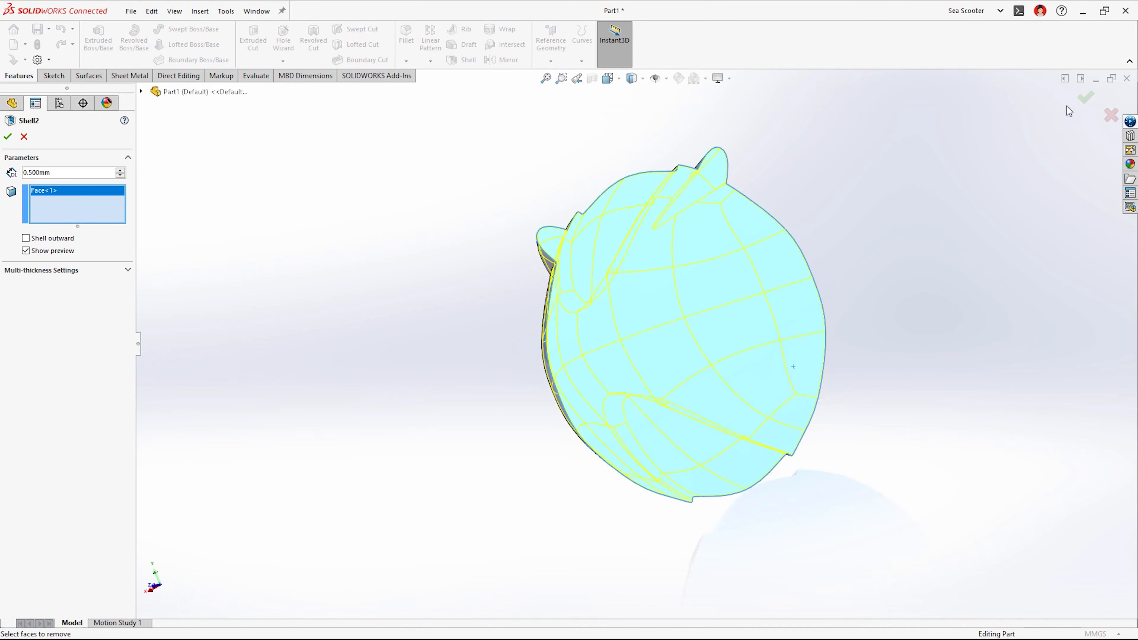
click(1084, 97)
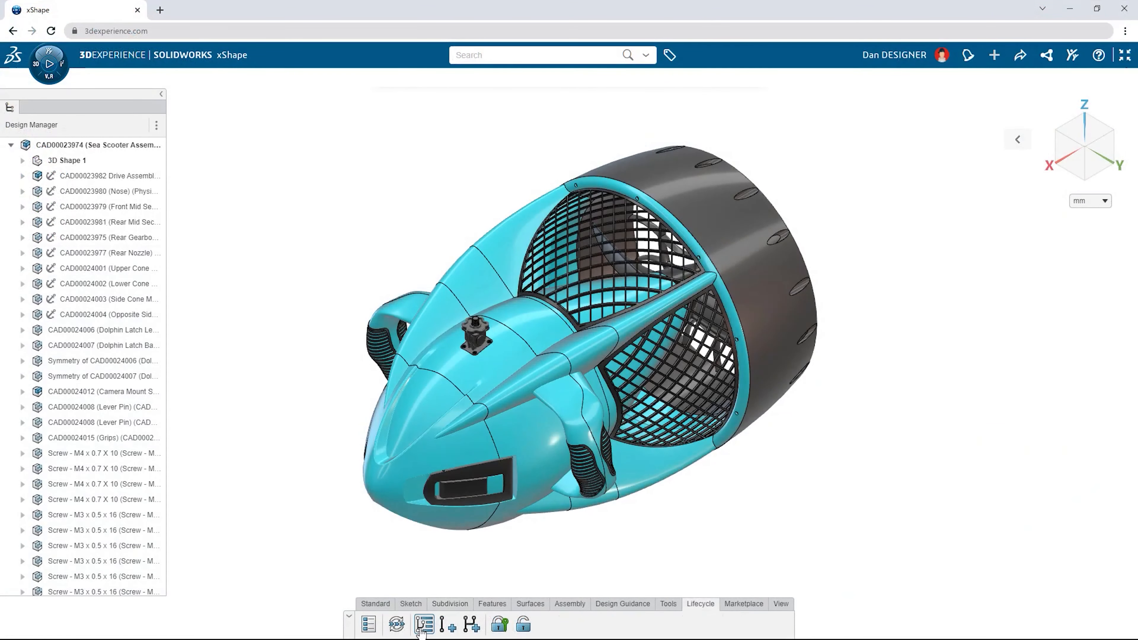
Step: Show the Sea Scooter Assembly's revisions in xShape and create revision A.2 with the comment "Manufacturing details"
click(424, 624)
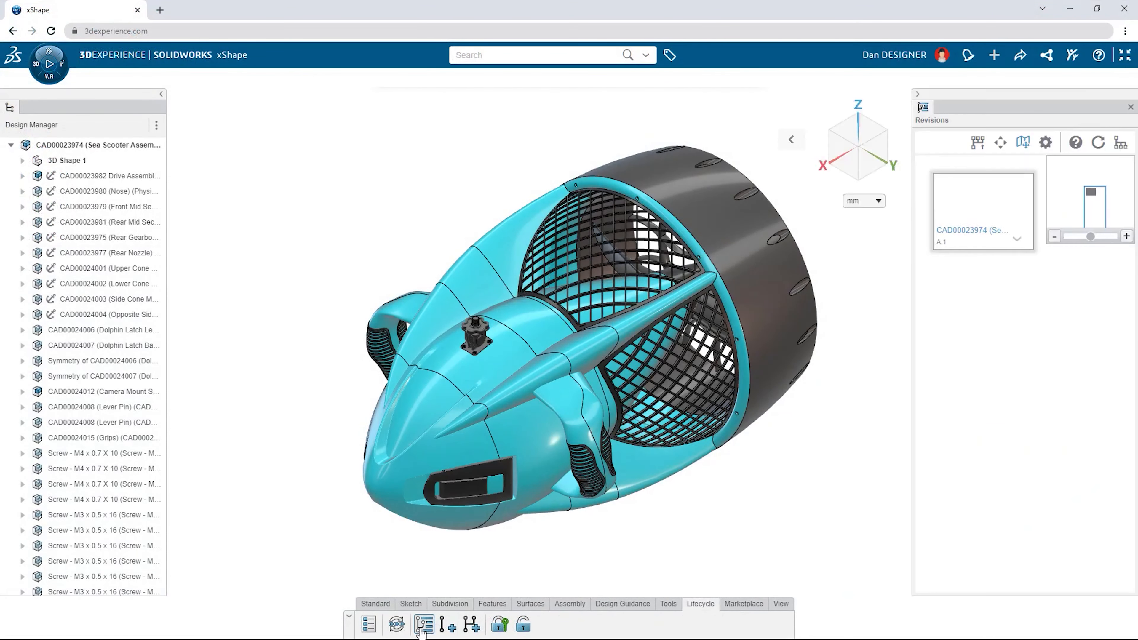
click(447, 624)
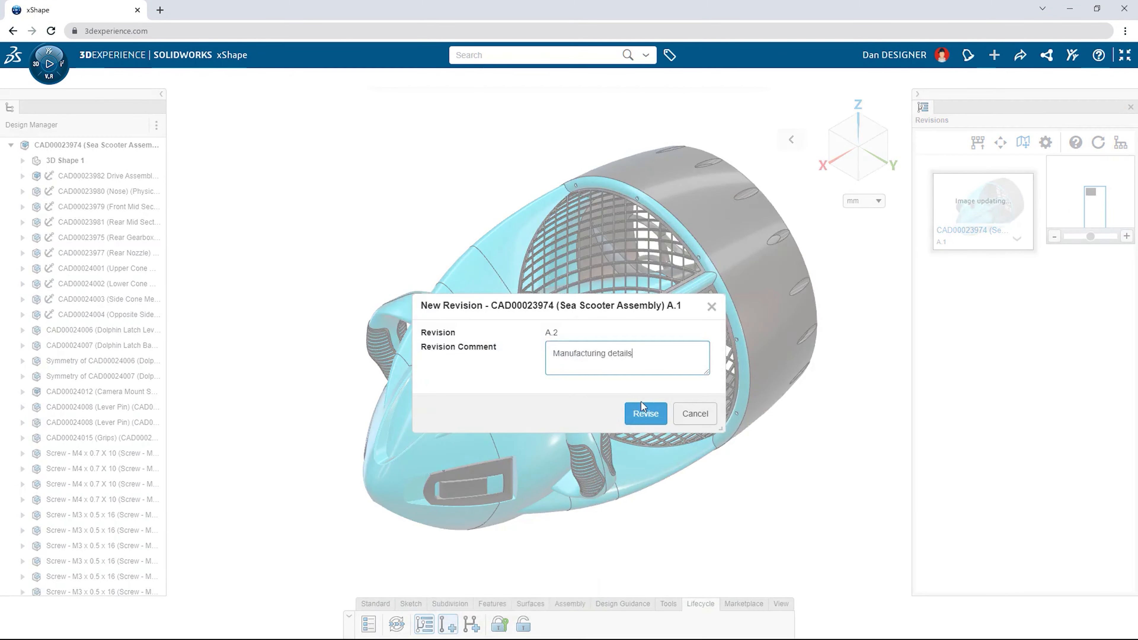
click(645, 411)
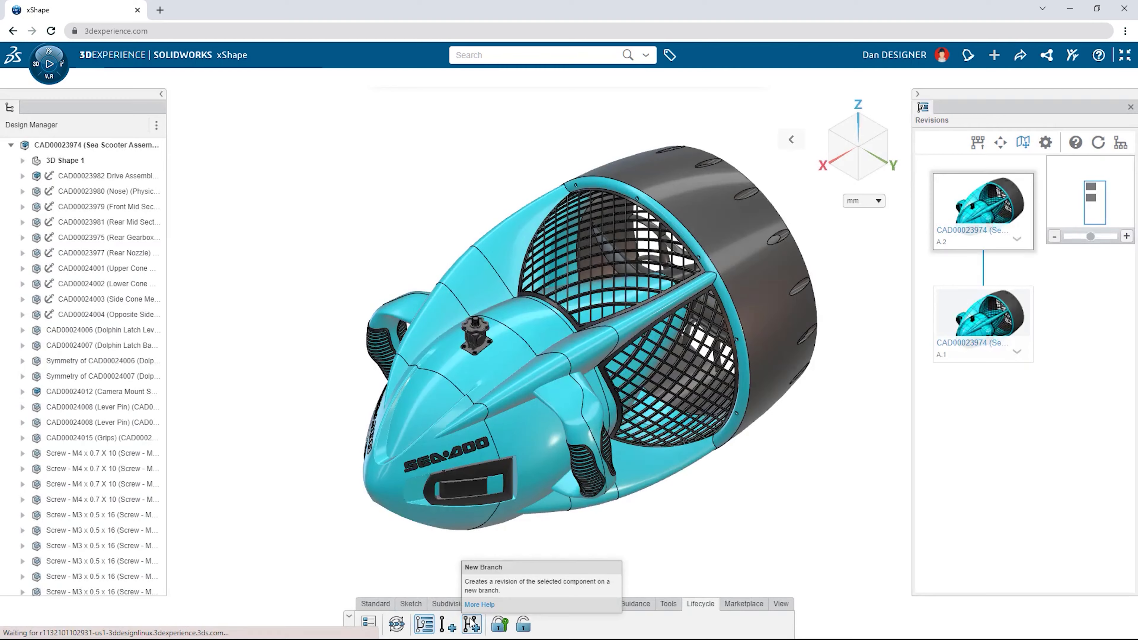
Step: Create a new branch of the Sea Scooter Assembly and its 3D Shape with the revision comment "New Concept"
click(471, 624)
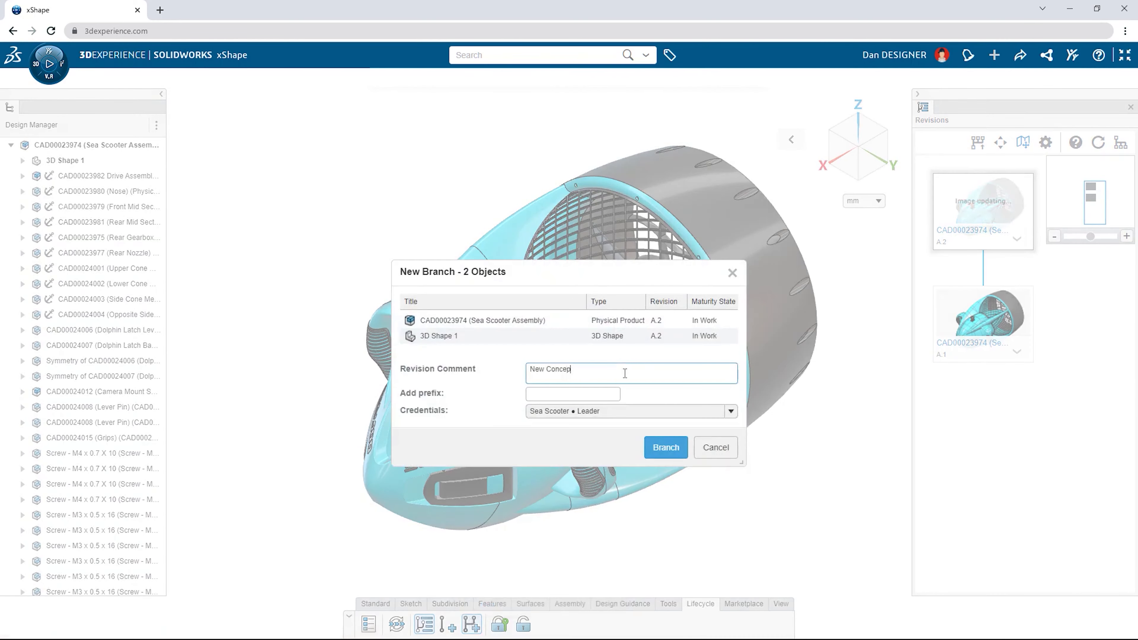
click(666, 448)
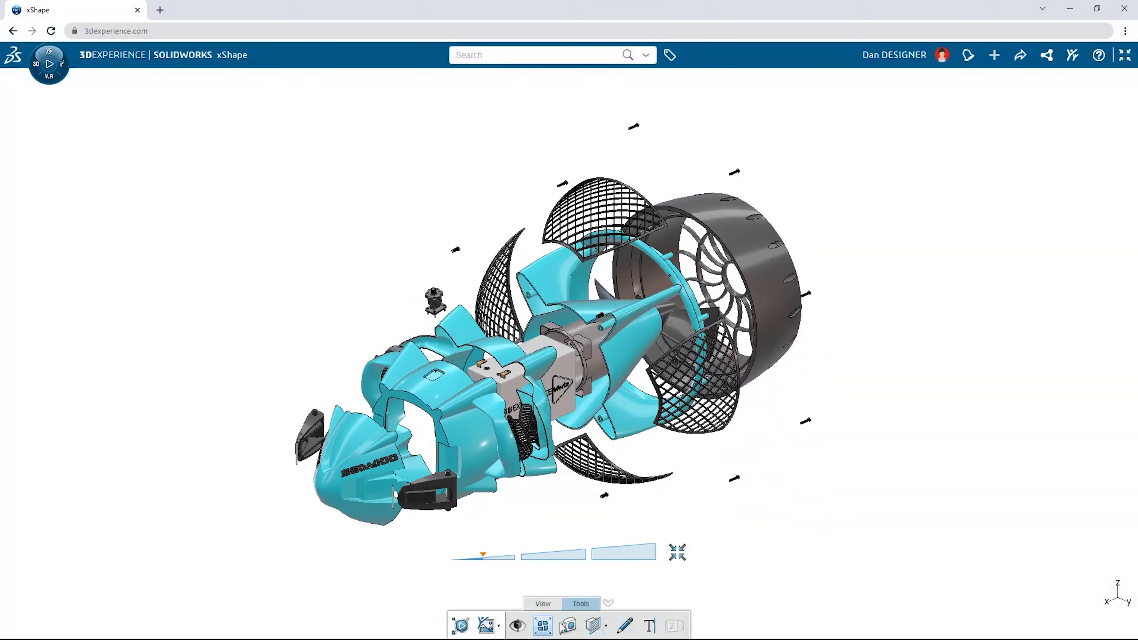
Step: Adjust the assembly's explosion level to examine its parts in the exploded view
drag(503, 563, 543, 558)
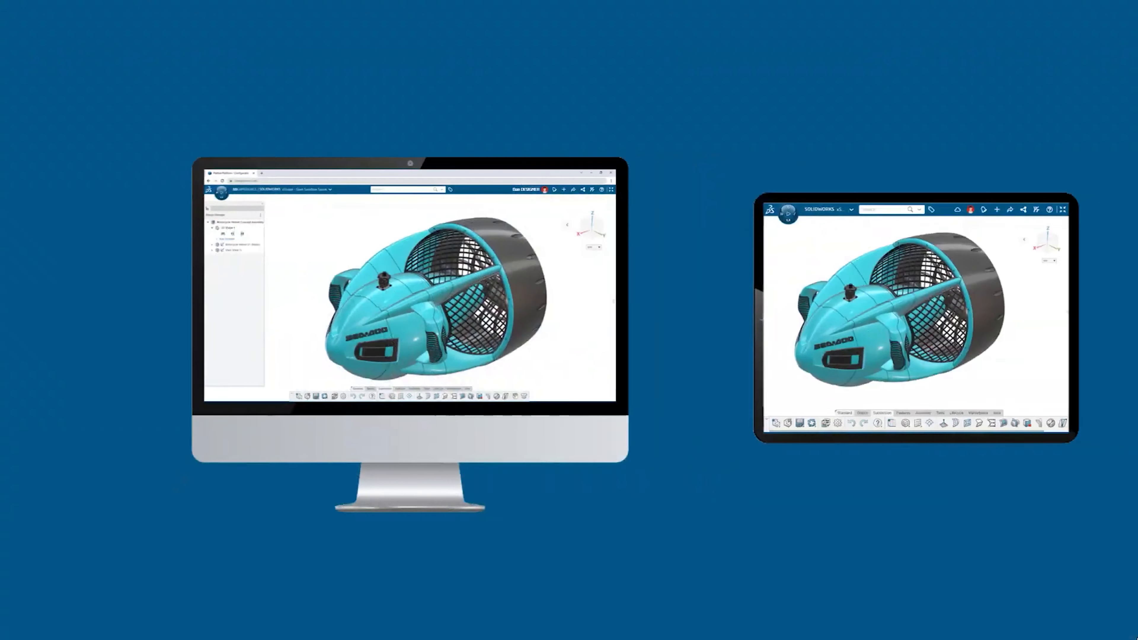